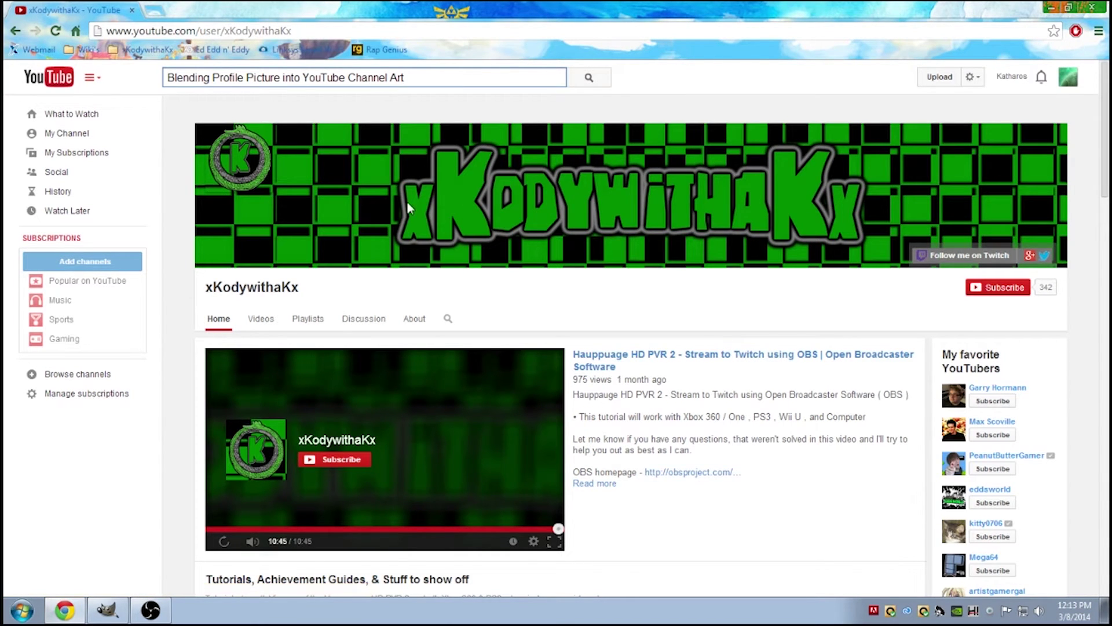
{"action": "left_click", "coordinate": [64, 610]}
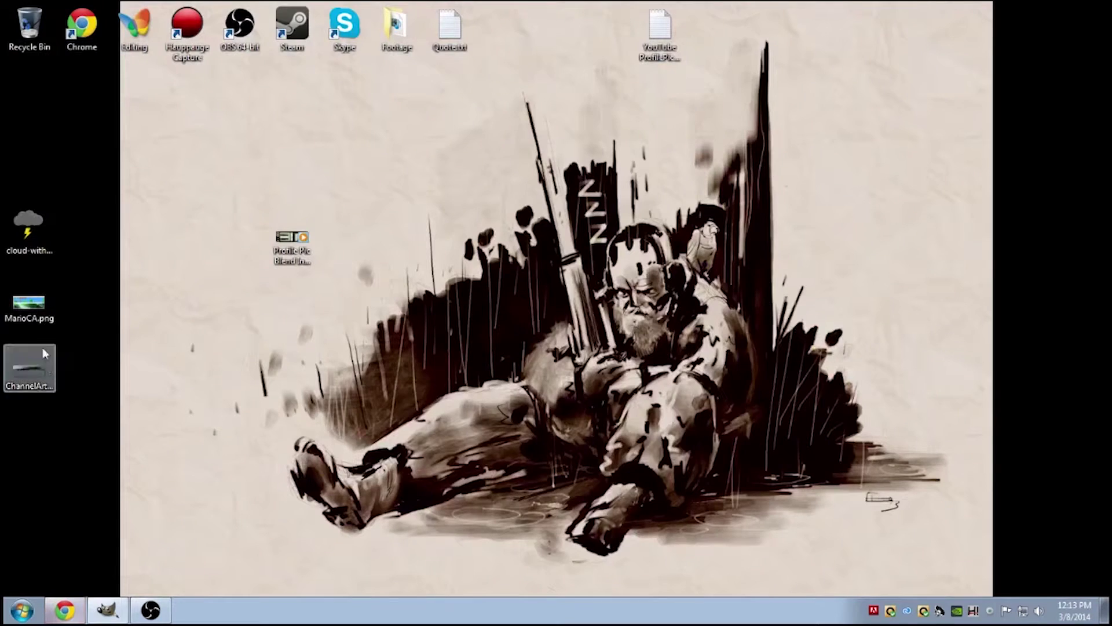
{"action": "double_click", "coordinate": [34, 305]}
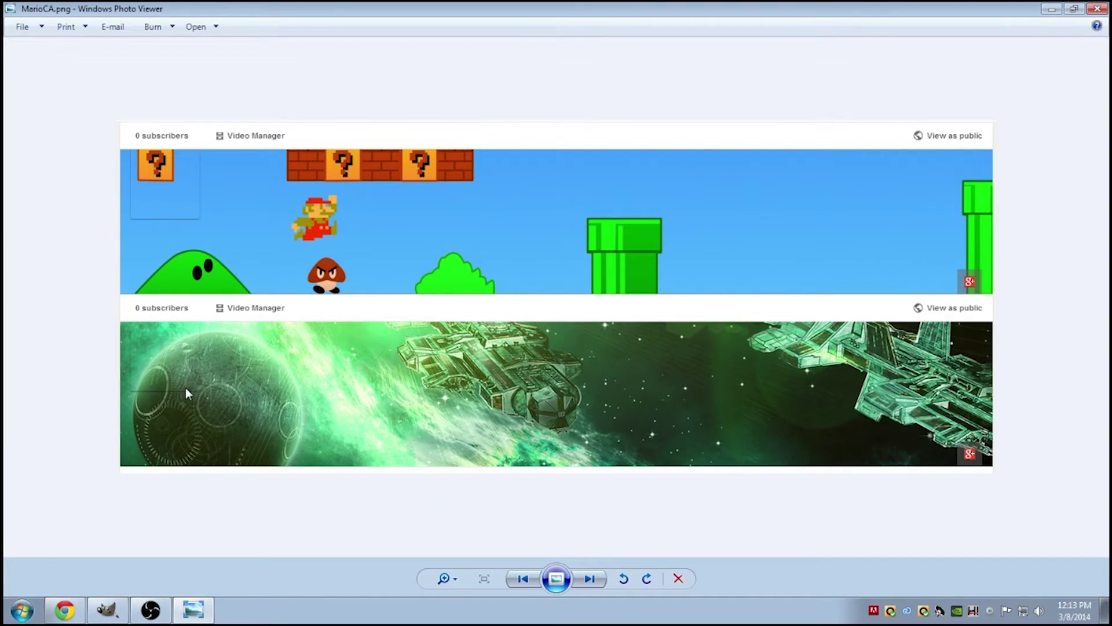
{"action": "scroll", "coordinate": [185, 393], "scroll_direction": "up", "scroll_amount": 8}
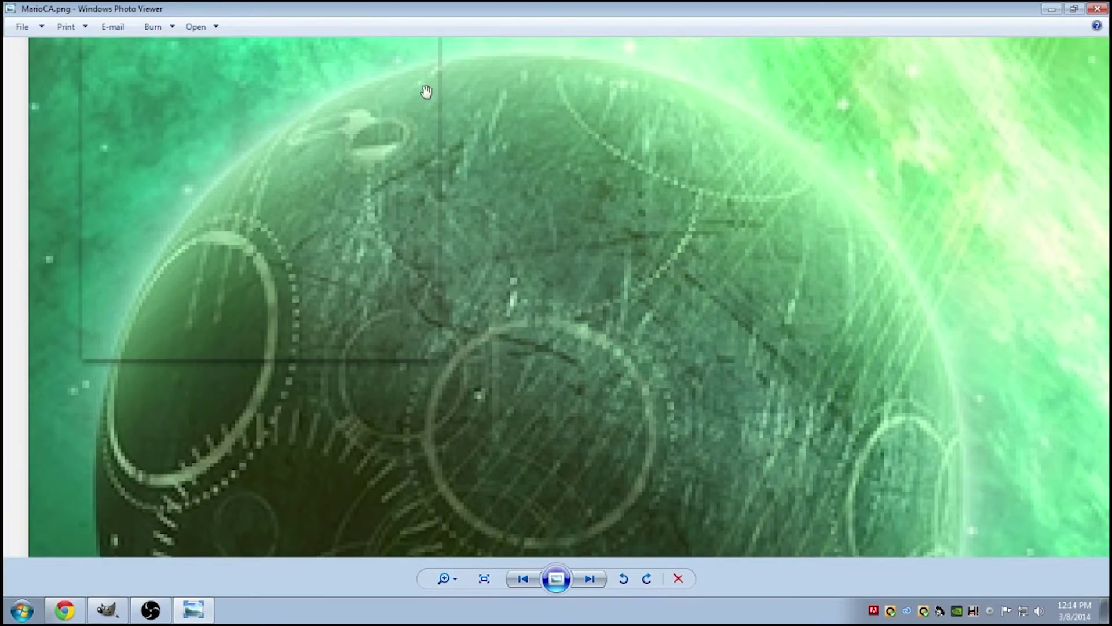
{"action": "scroll", "coordinate": [454, 81], "scroll_direction": "down", "scroll_amount": 8}
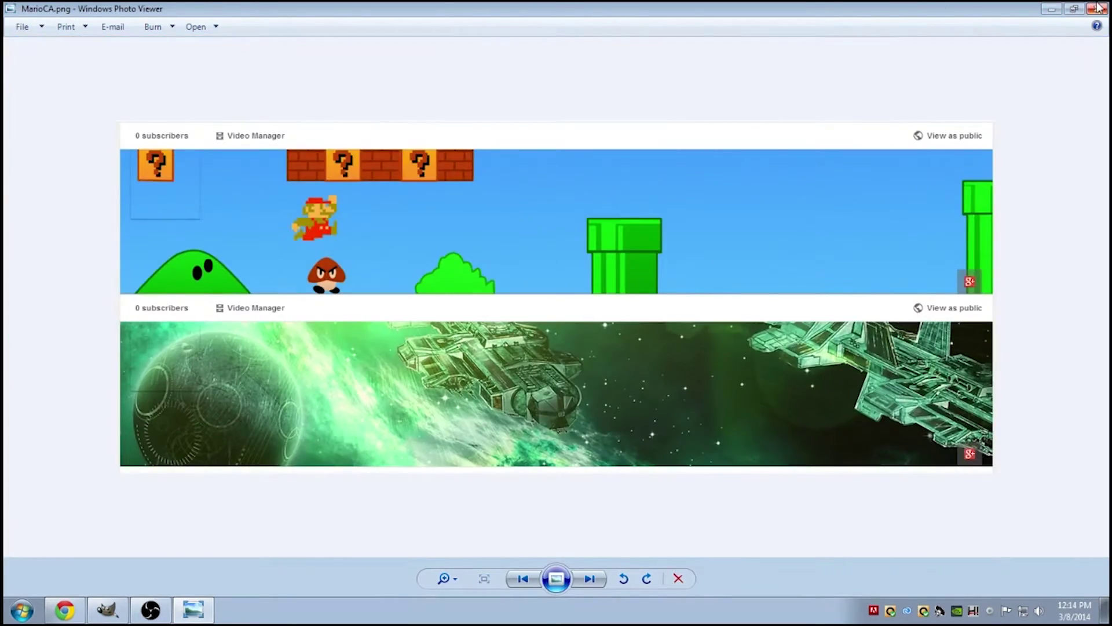
{"action": "left_click", "coordinate": [1098, 7]}
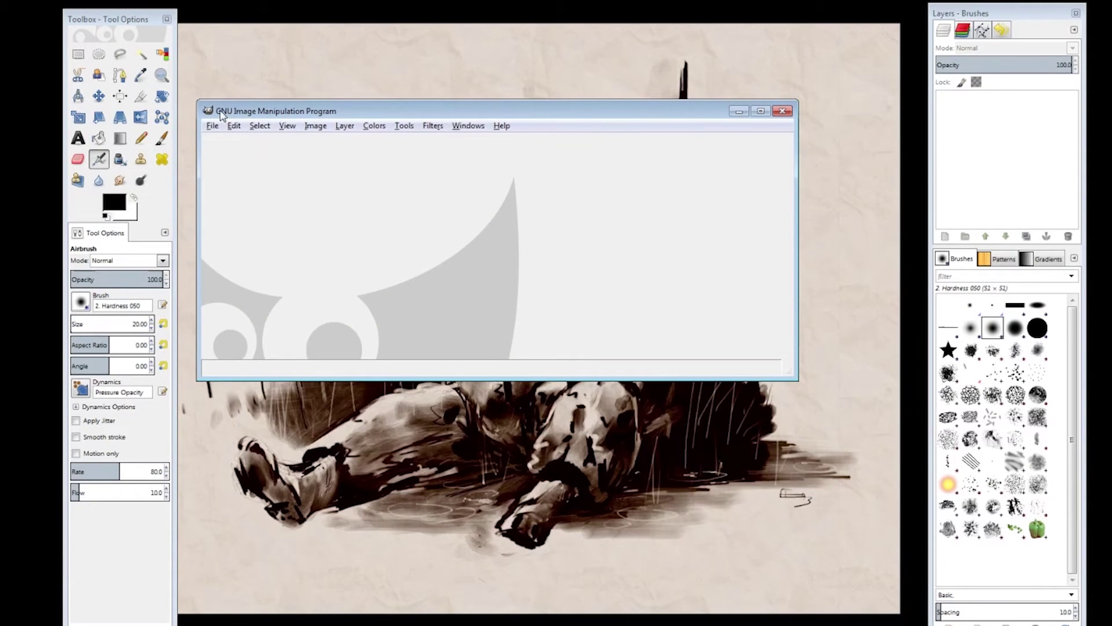
Create a blank 2560 × 1440 px image and zoom out to fit it in a smaller window.
{"action": "left_click", "coordinate": [212, 127]}
{"action": "left_click", "coordinate": [221, 137]}
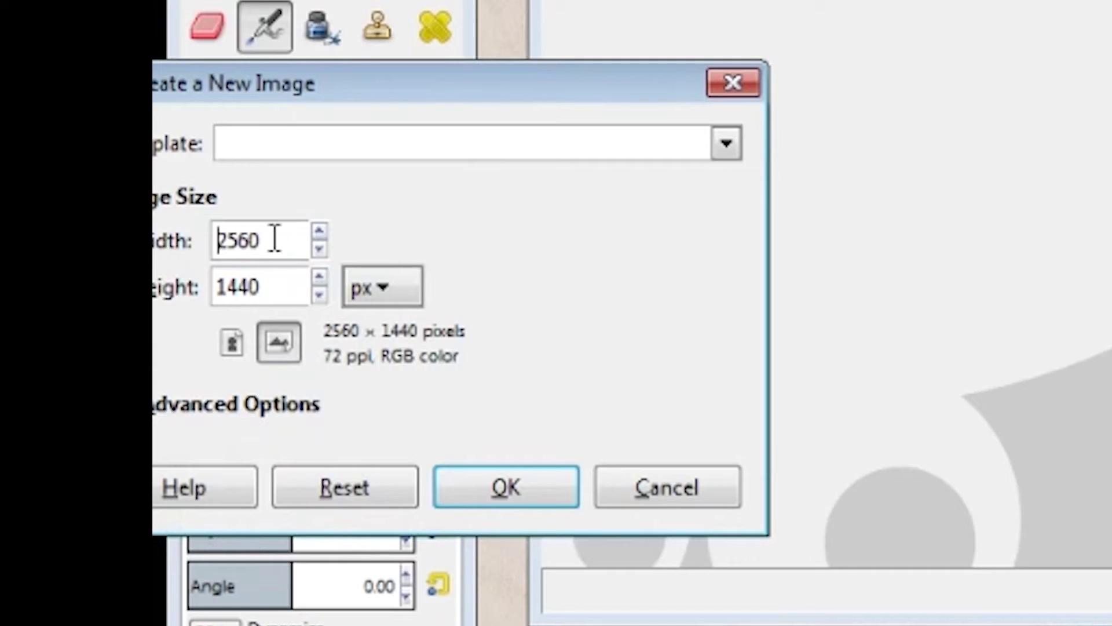
{"action": "left_click_drag", "start_coordinate": [102, 238], "coordinate": [71, 237]}
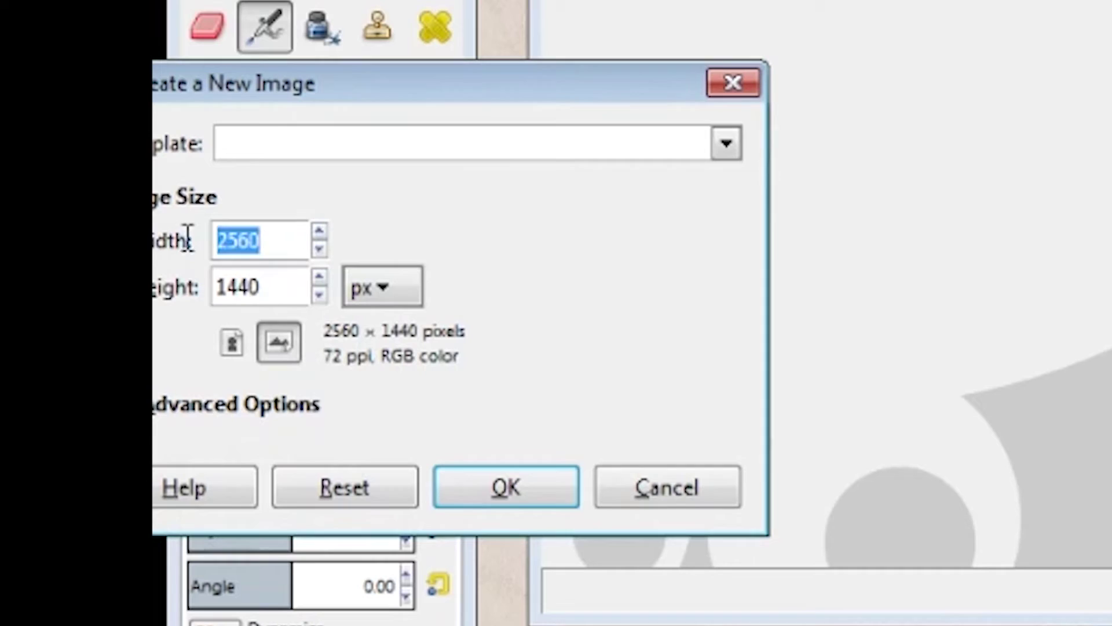
{"action": "left_click", "coordinate": [100, 253]}
{"action": "left_click_drag", "start_coordinate": [268, 281], "coordinate": [189, 294]}
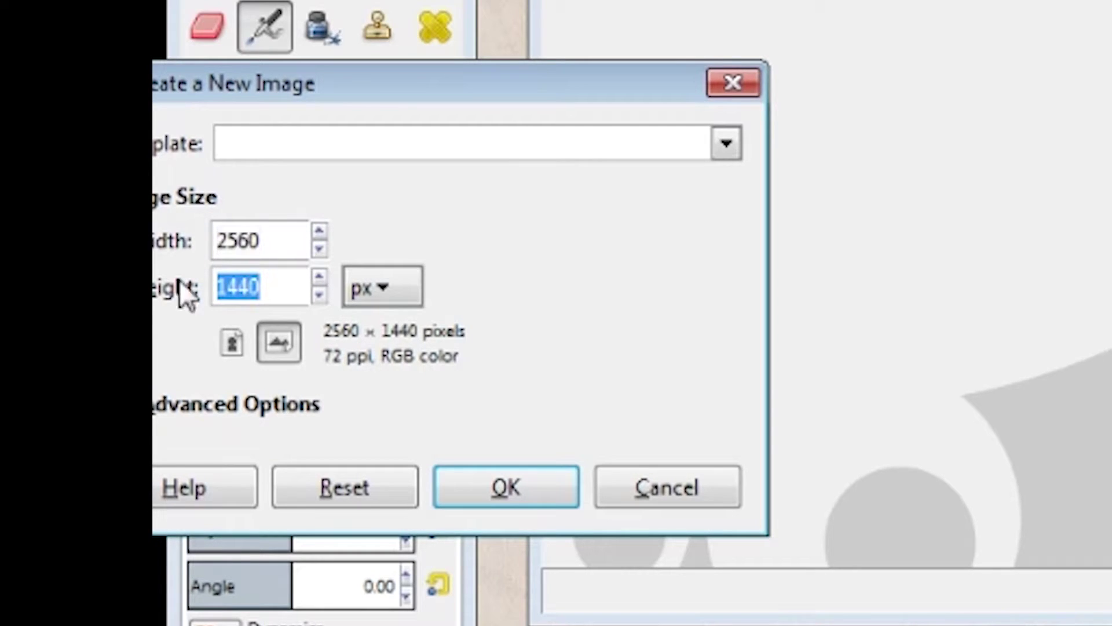
{"action": "left_click", "coordinate": [526, 497]}
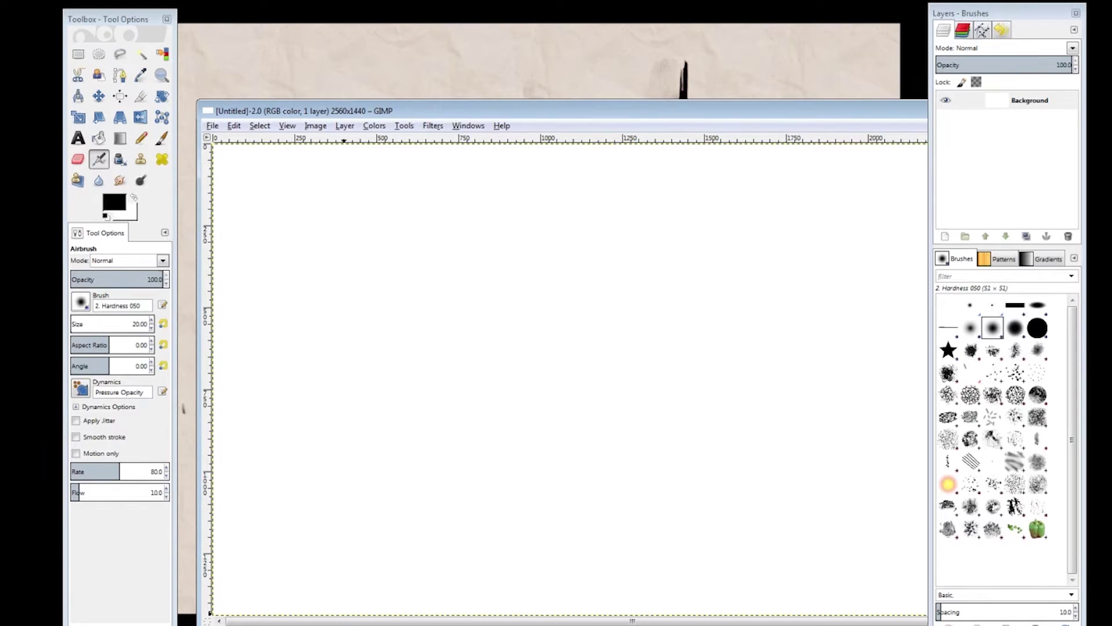
{"action": "key", "text": "minus"}
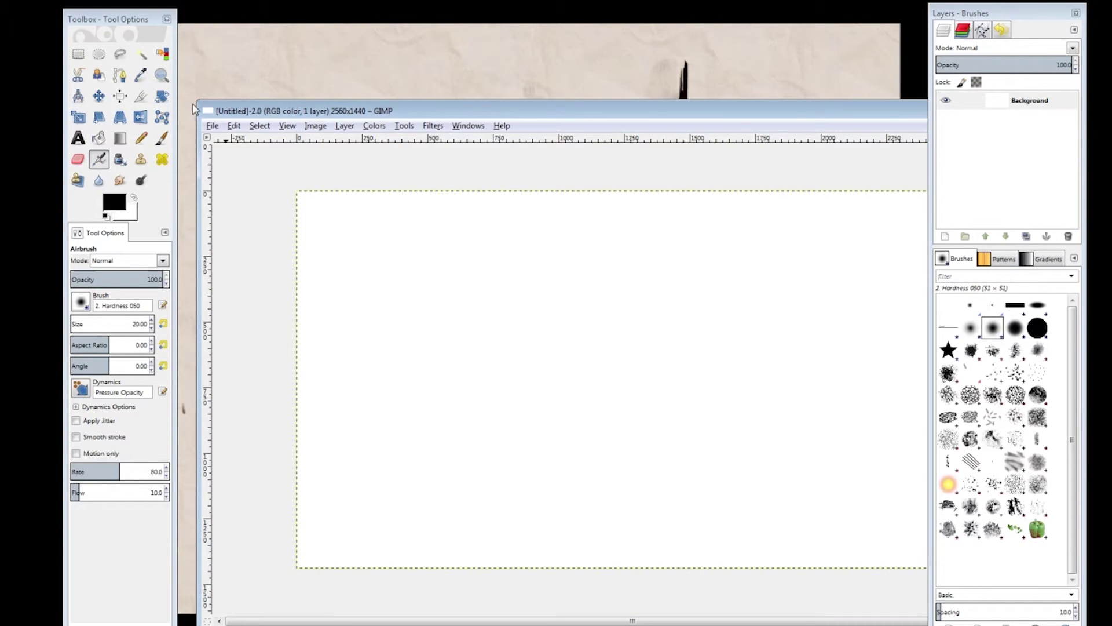
{"action": "mouse_move", "coordinate": [197, 102]}
{"action": "left_mouse_down"}
{"action": "mouse_move", "coordinate": [255, 148]}
{"action": "mouse_move", "coordinate": [363, 191]}
{"action": "mouse_move", "coordinate": [219, 114]}
{"action": "left_mouse_up"}
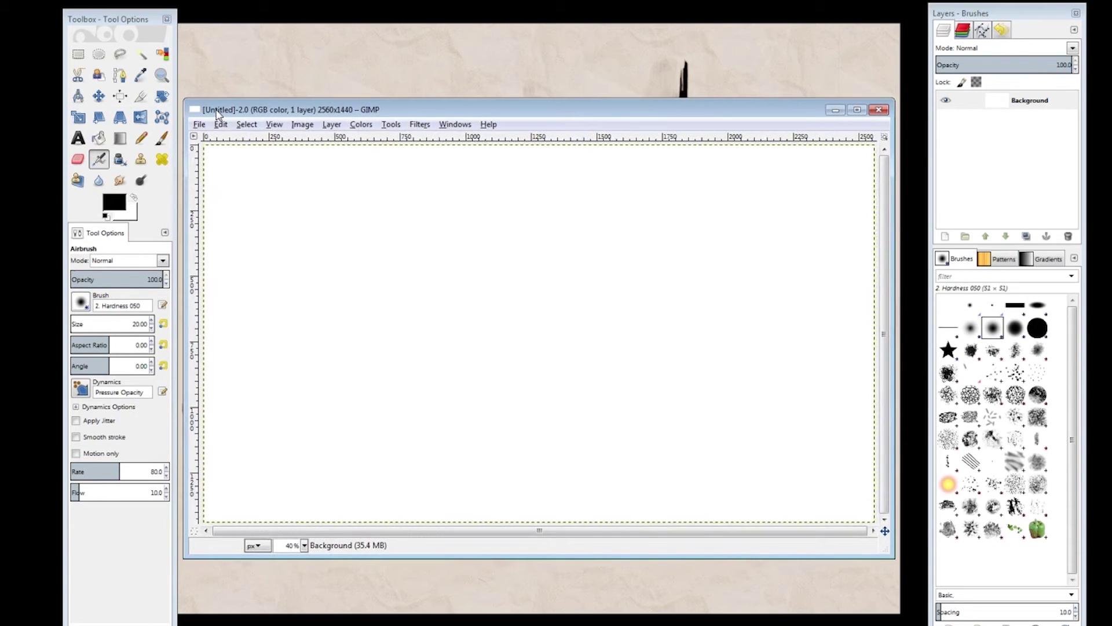
Add a new black layer 424 px high, filled with the foreground colour.
{"action": "left_click", "coordinate": [944, 237]}
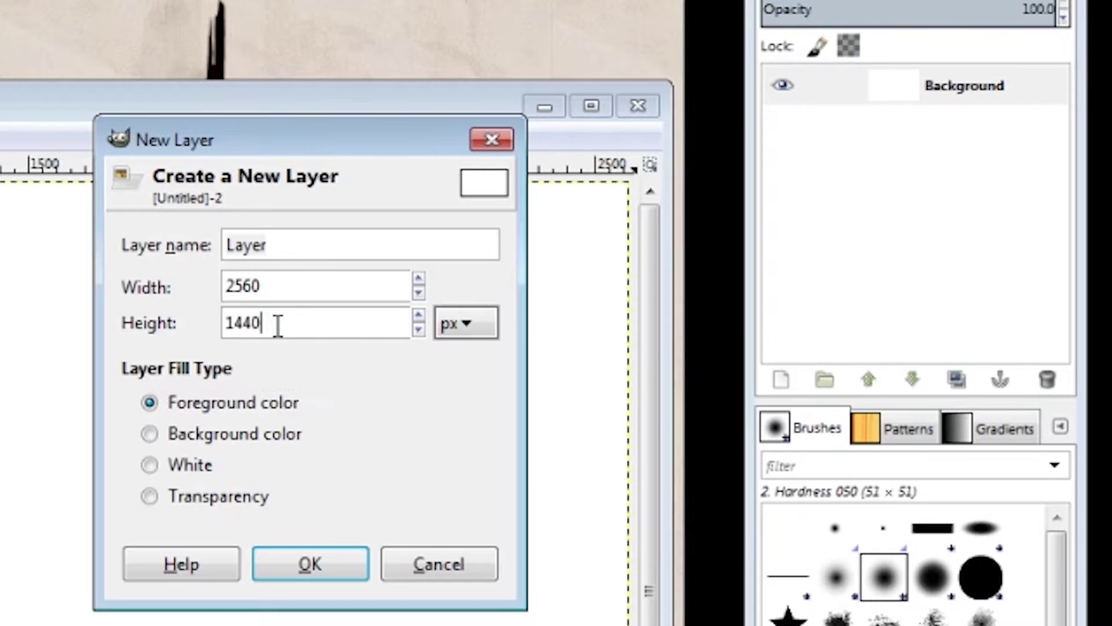
{"action": "left_click_drag", "start_coordinate": [711, 210], "coordinate": [676, 211]}
{"action": "type", "text": "424"}
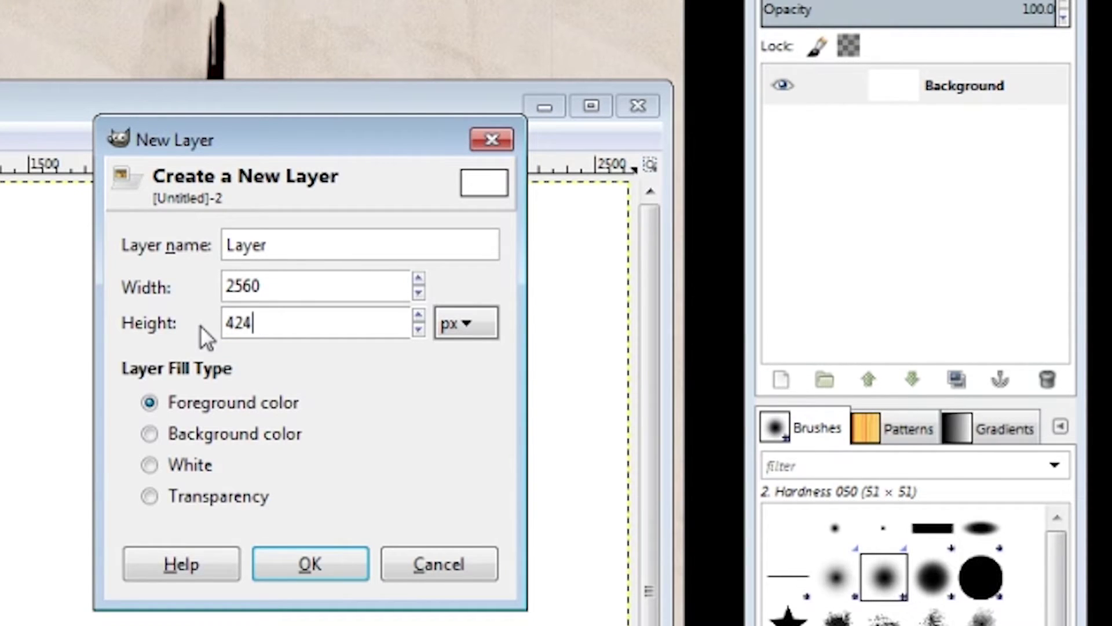
{"action": "left_click", "coordinate": [288, 573]}
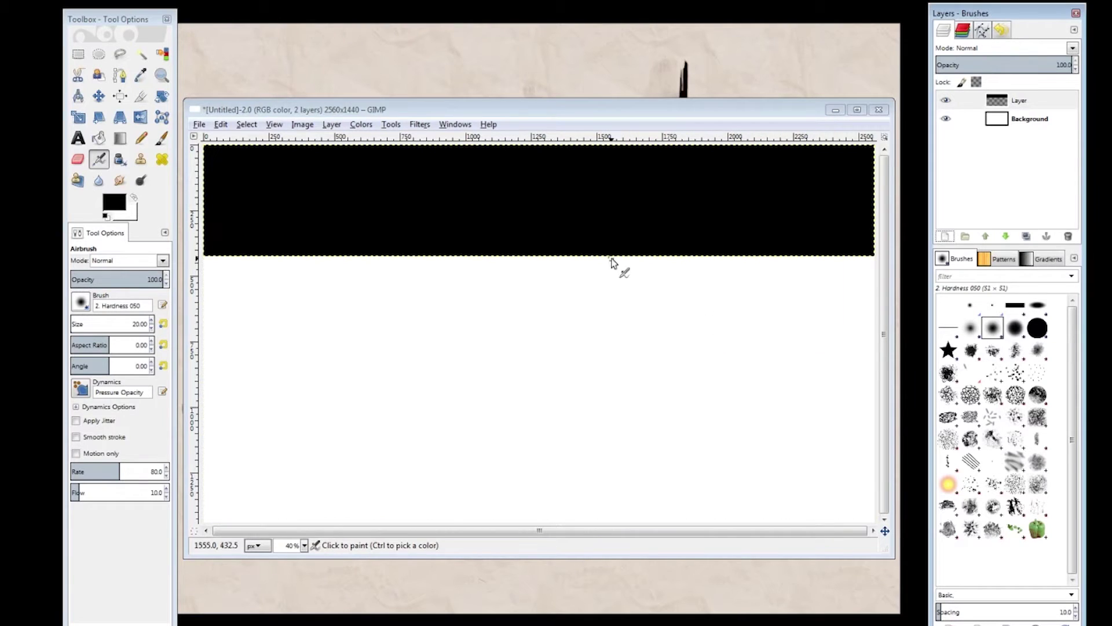
Centre the black band vertically on the canvas with the Align tool.
{"action": "left_click", "coordinate": [120, 97]}
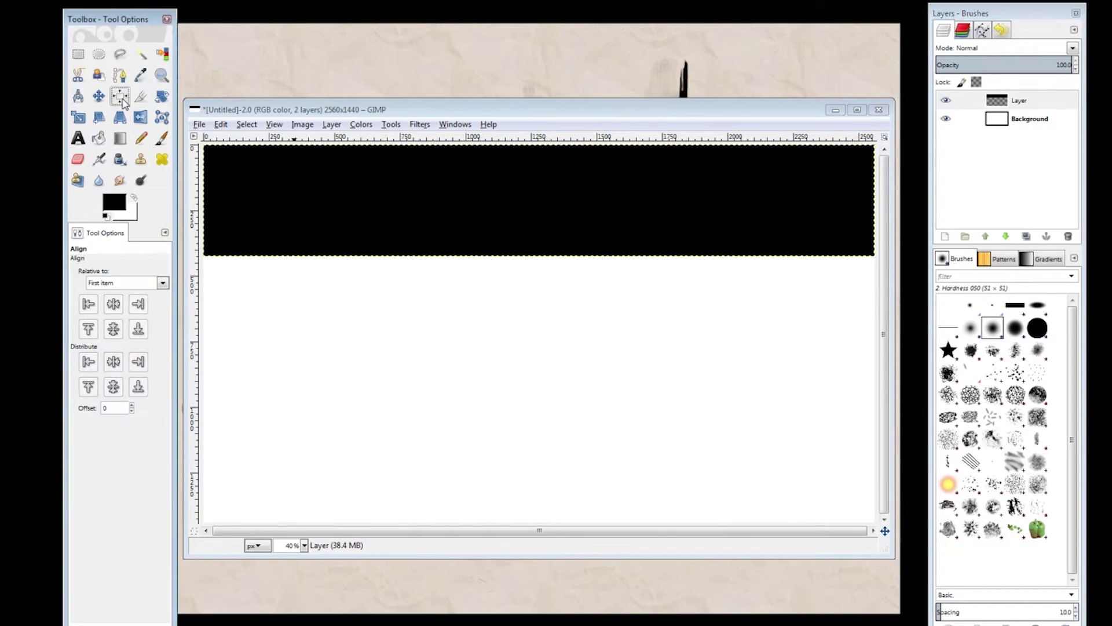
{"action": "left_click", "coordinate": [308, 199]}
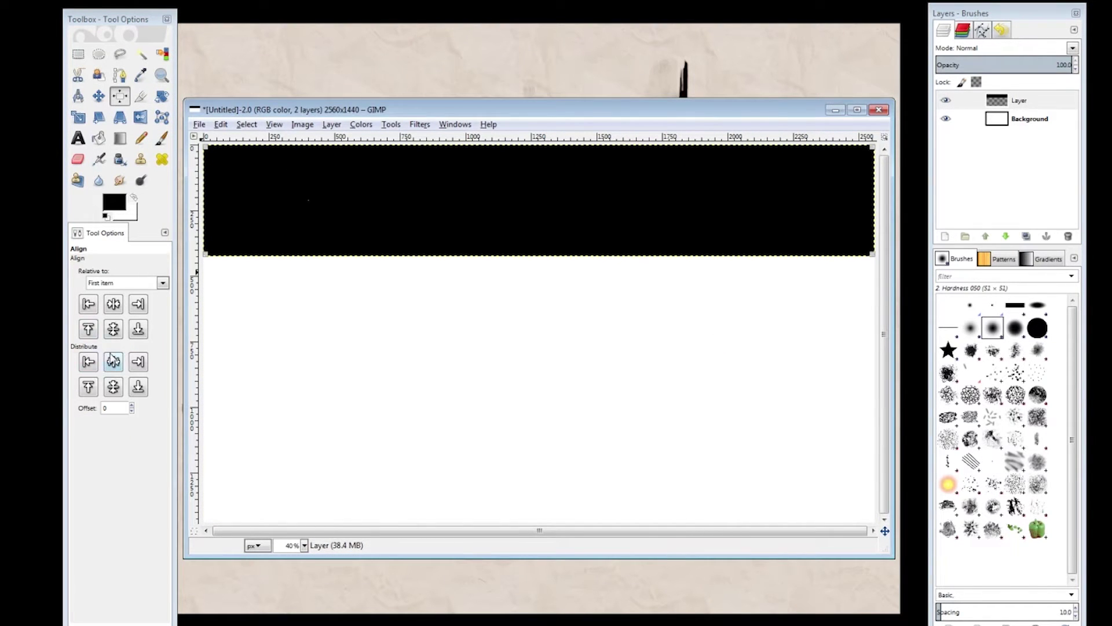
{"action": "left_click", "coordinate": [113, 328]}
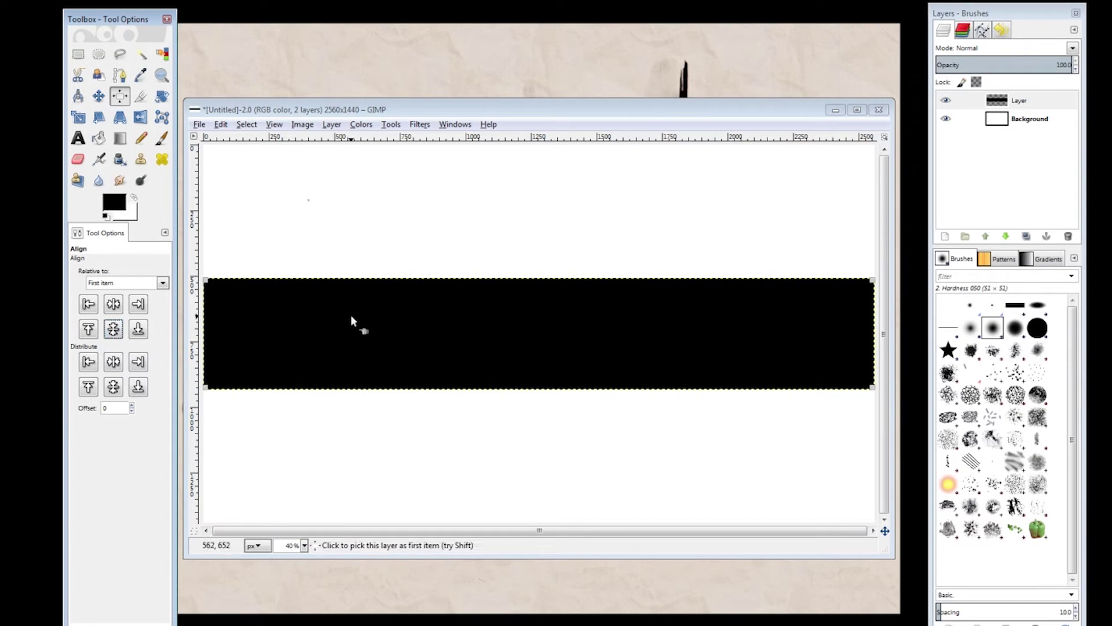
{"action": "left_click", "coordinate": [291, 353]}
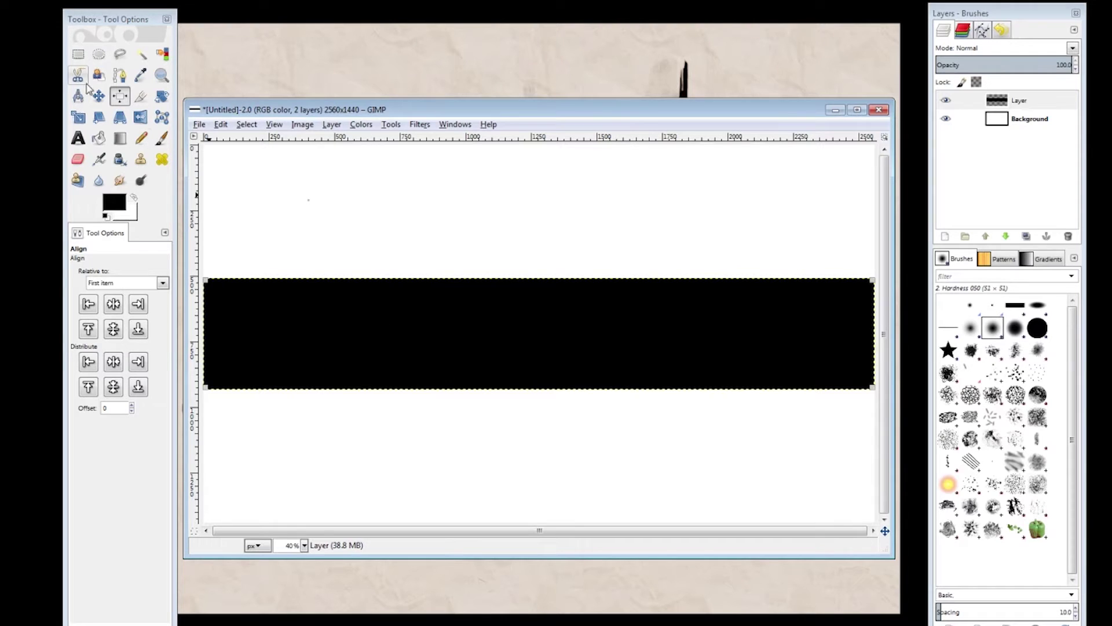
Make a 205 × 205 rectangular selection at position 30, 508 on the black band.
{"action": "left_click", "coordinate": [77, 54]}
{"action": "left_click_drag", "start_coordinate": [222, 282], "coordinate": [266, 327]}
{"action": "double_click", "coordinate": [110, 422]}
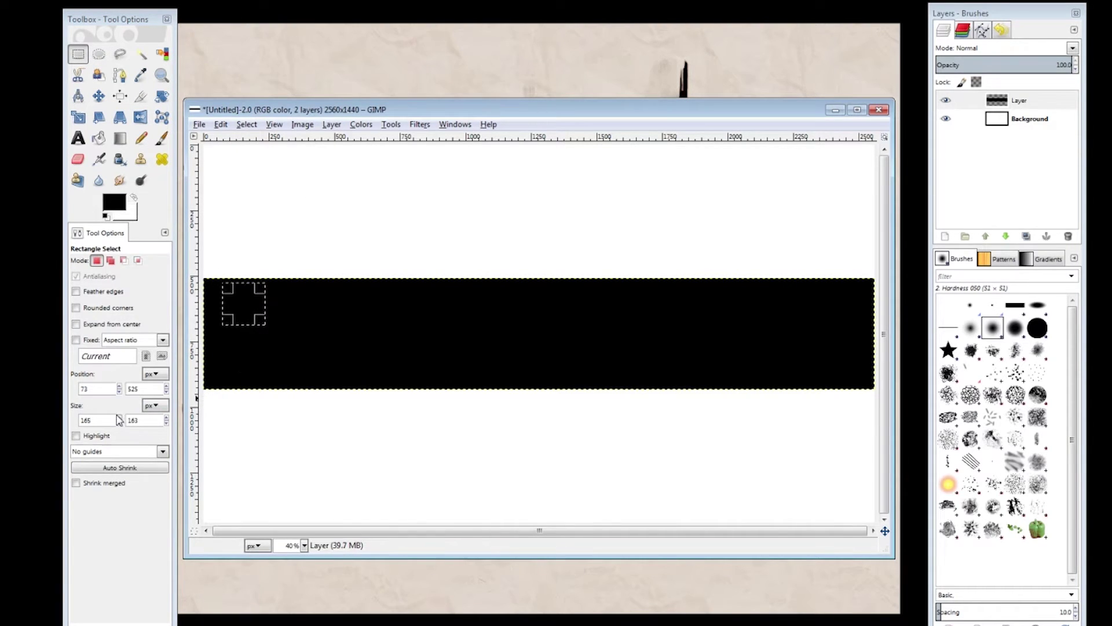
{"action": "type", "text": "205"}
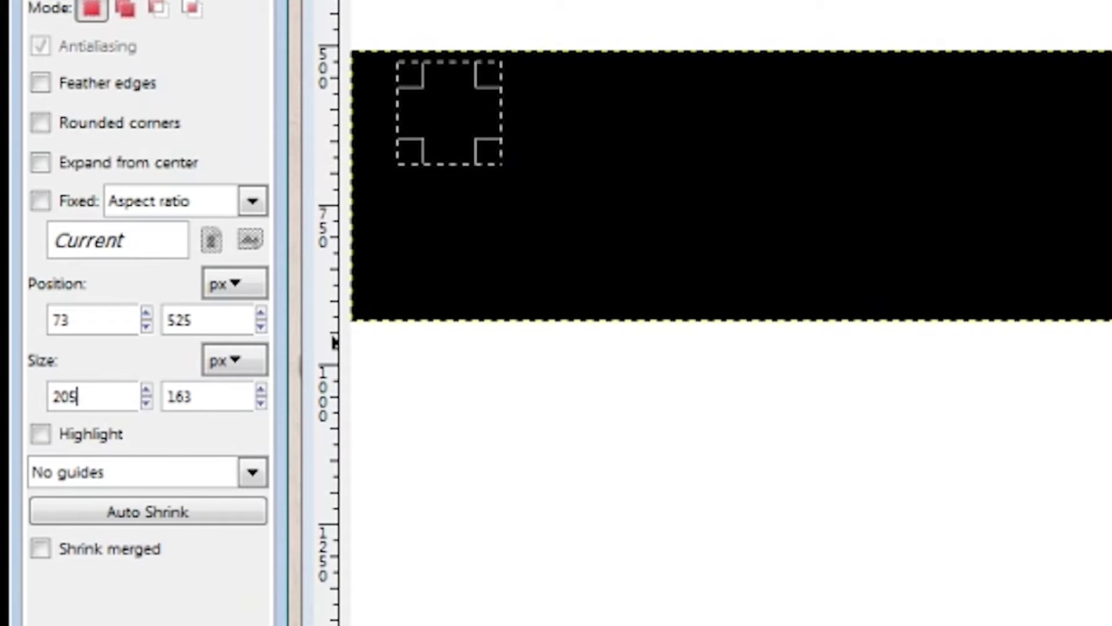
{"action": "key", "text": "Tab"}
{"action": "type", "text": "205"}
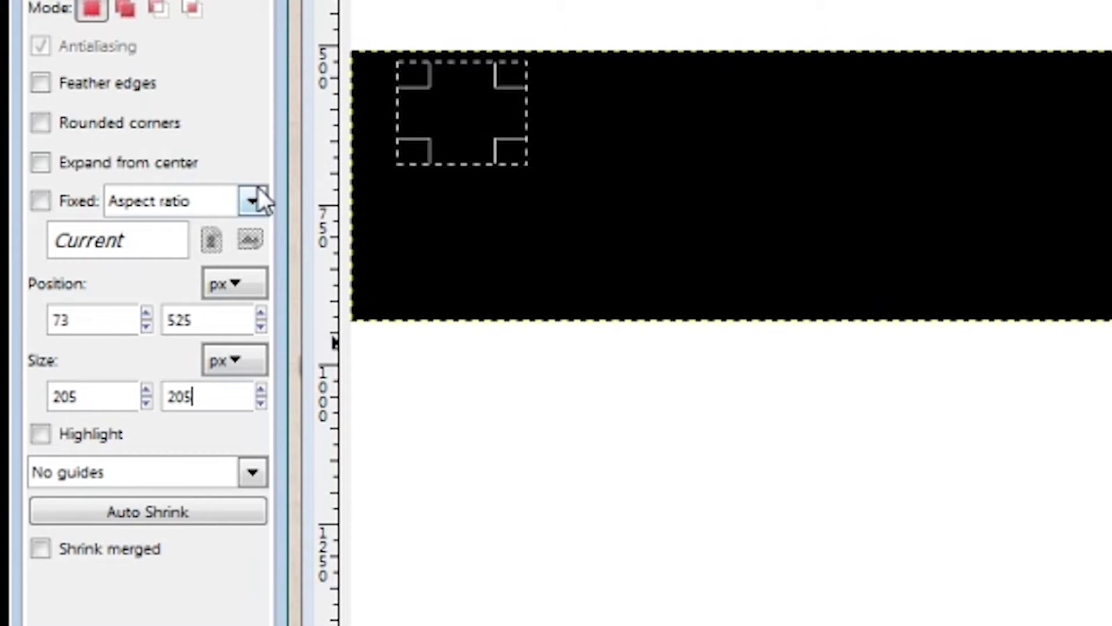
{"action": "double_click", "coordinate": [102, 318]}
{"action": "type", "text": "30"}
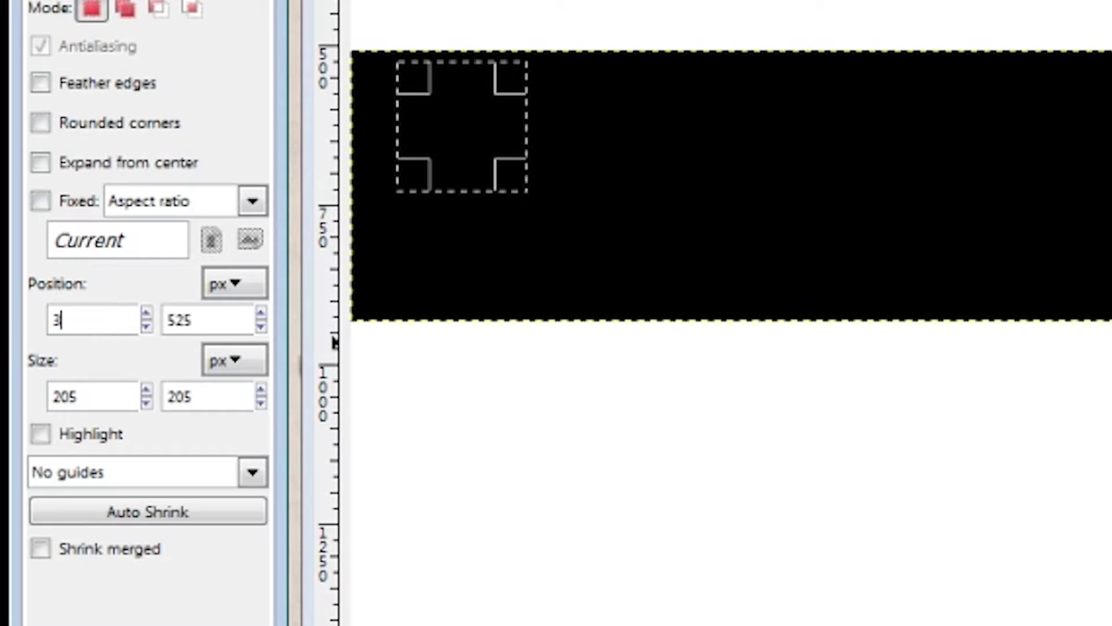
{"action": "key", "text": "Tab"}
{"action": "type", "text": "508"}
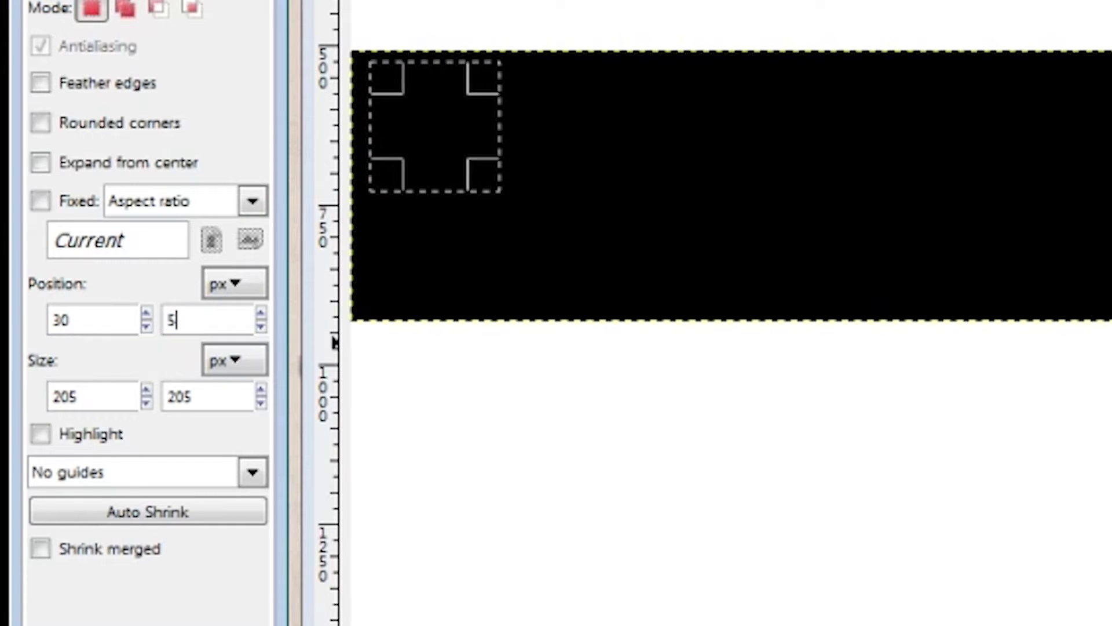
{"action": "key", "text": "Return"}
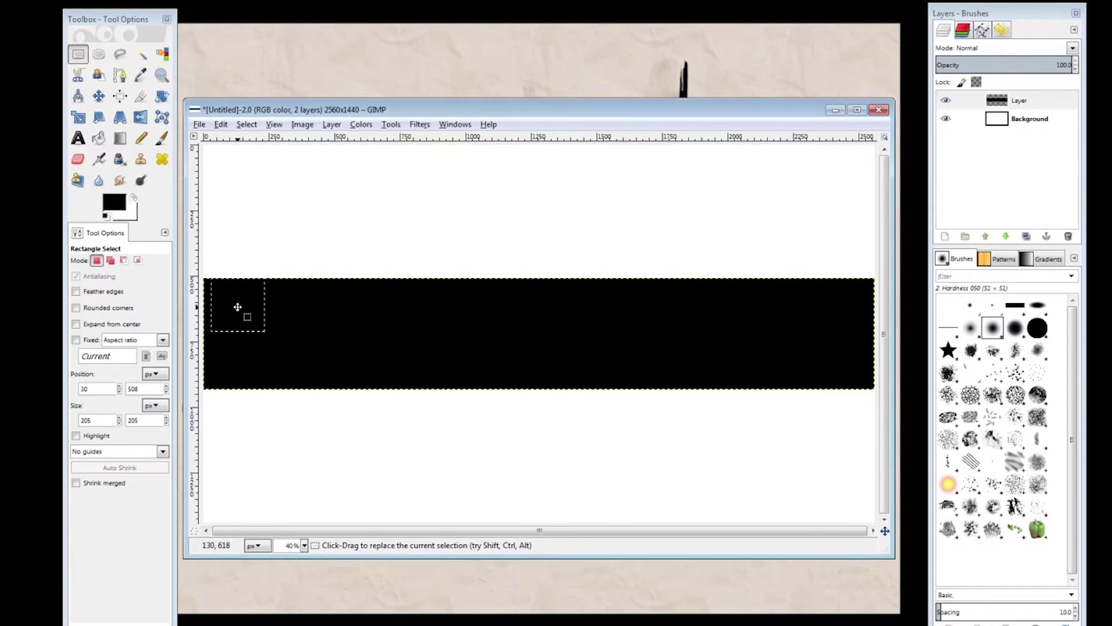
Paint a trial white brush stroke inside the selection, then undo it.
{"action": "left_click", "coordinate": [133, 198]}
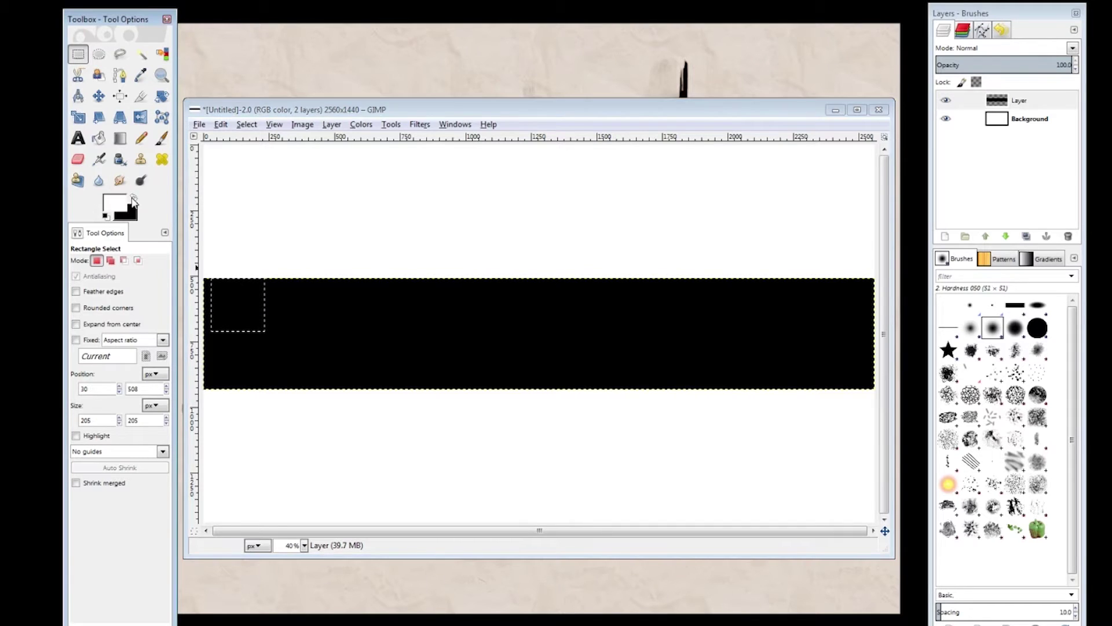
{"action": "left_click", "coordinate": [162, 138]}
{"action": "left_click_drag", "start_coordinate": [227, 308], "coordinate": [230, 316]}
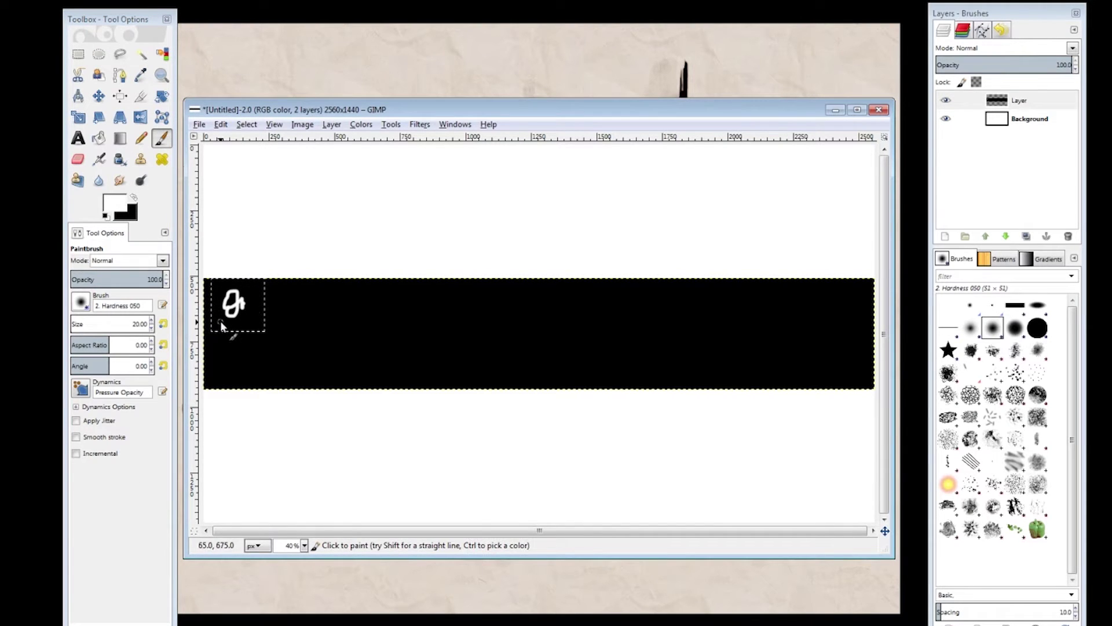
{"action": "key", "text": "ctrl+z"}
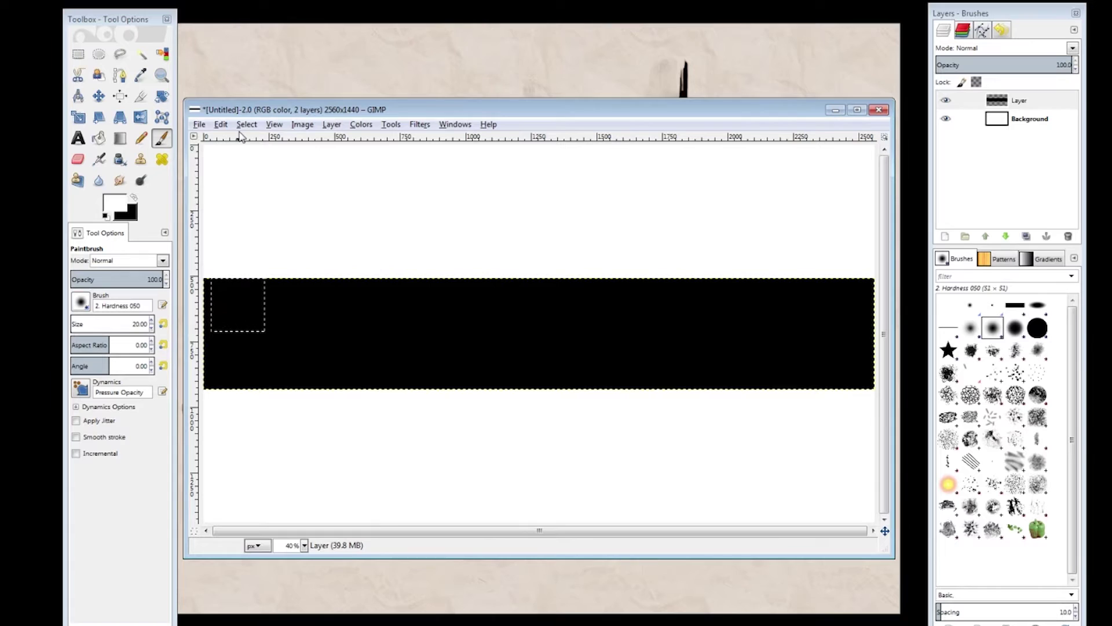
{"action": "left_click", "coordinate": [247, 123]}
Clear the selection, add the cloud-with-lightning picture as a layer, and scale it to 205 × 205.
{"action": "left_click", "coordinate": [261, 164]}
{"action": "left_click_drag", "start_coordinate": [568, 318], "coordinate": [466, 323]}
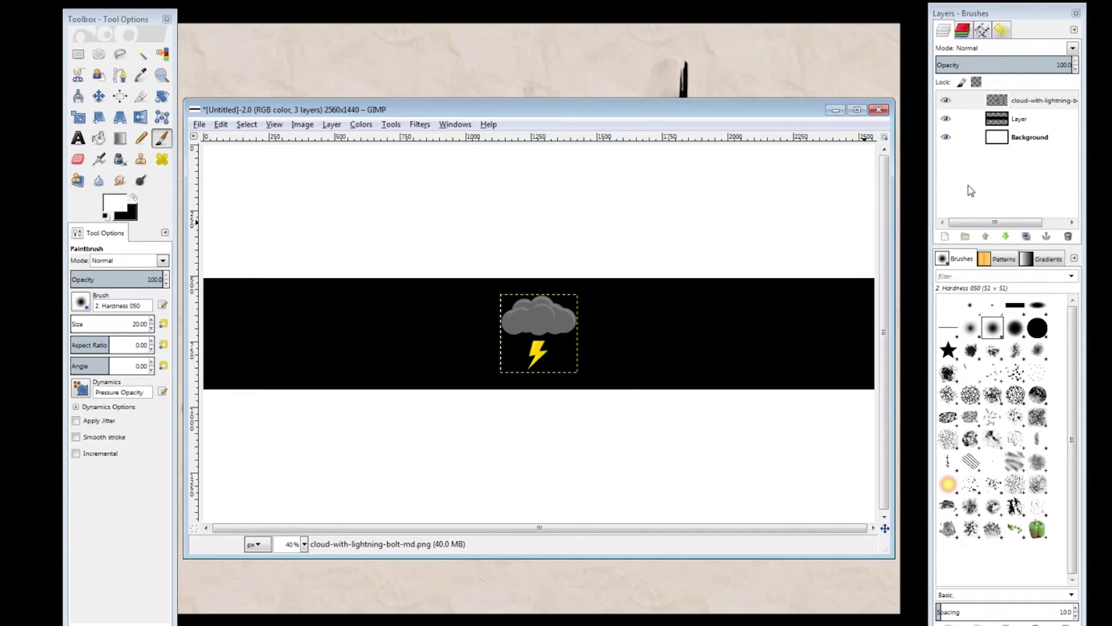
{"action": "right_click", "coordinate": [1008, 103]}
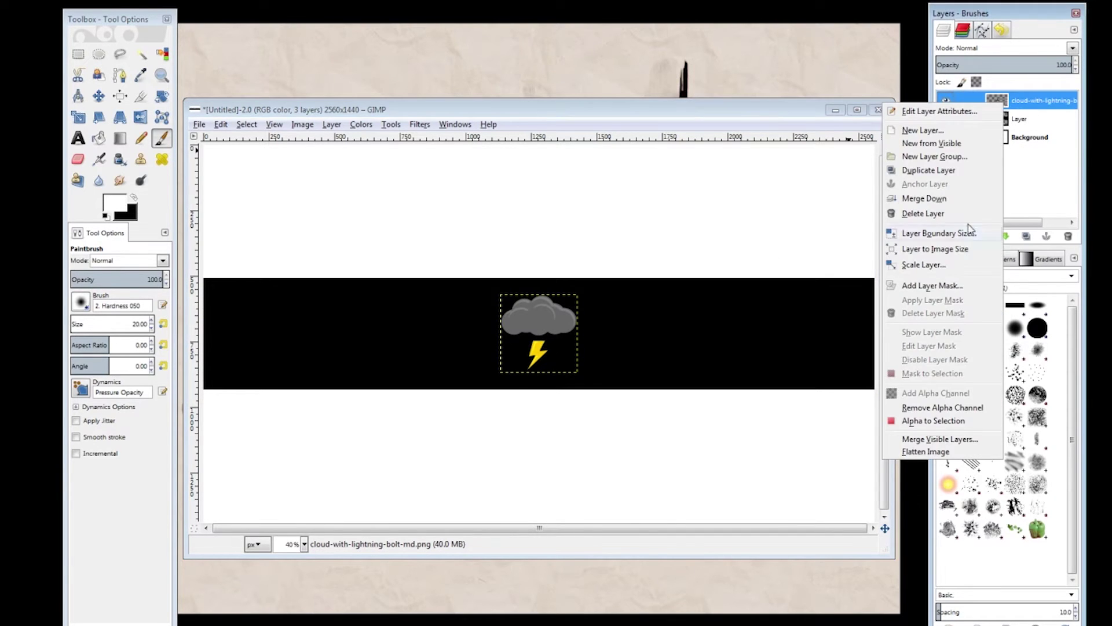
{"action": "left_click", "coordinate": [1046, 246]}
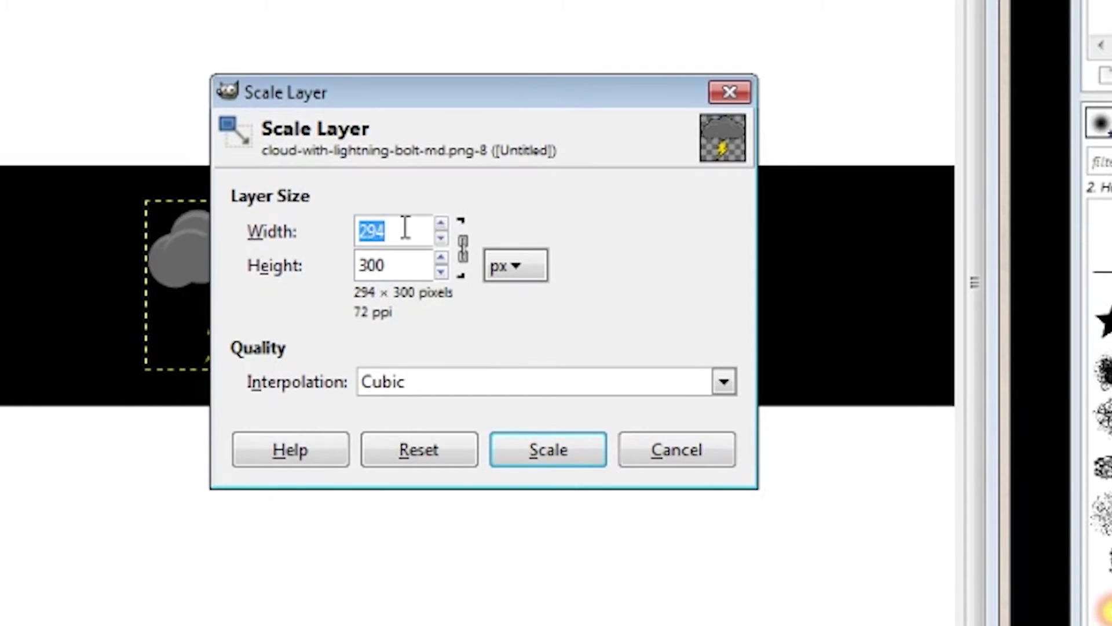
{"action": "type", "text": "205"}
{"action": "left_click", "coordinate": [452, 245]}
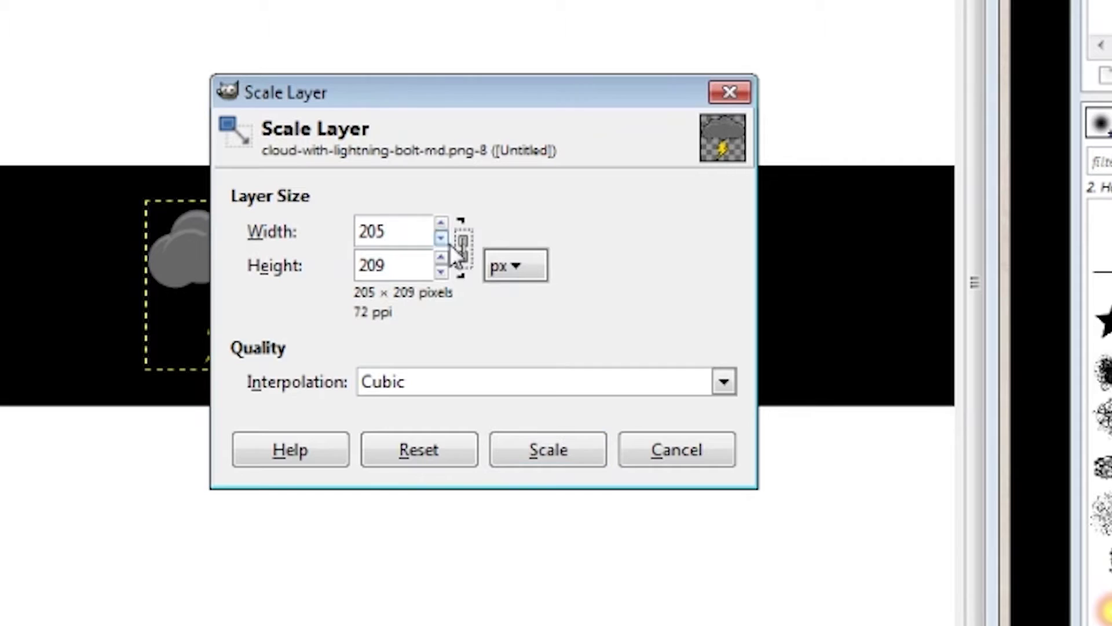
{"action": "double_click", "coordinate": [398, 265]}
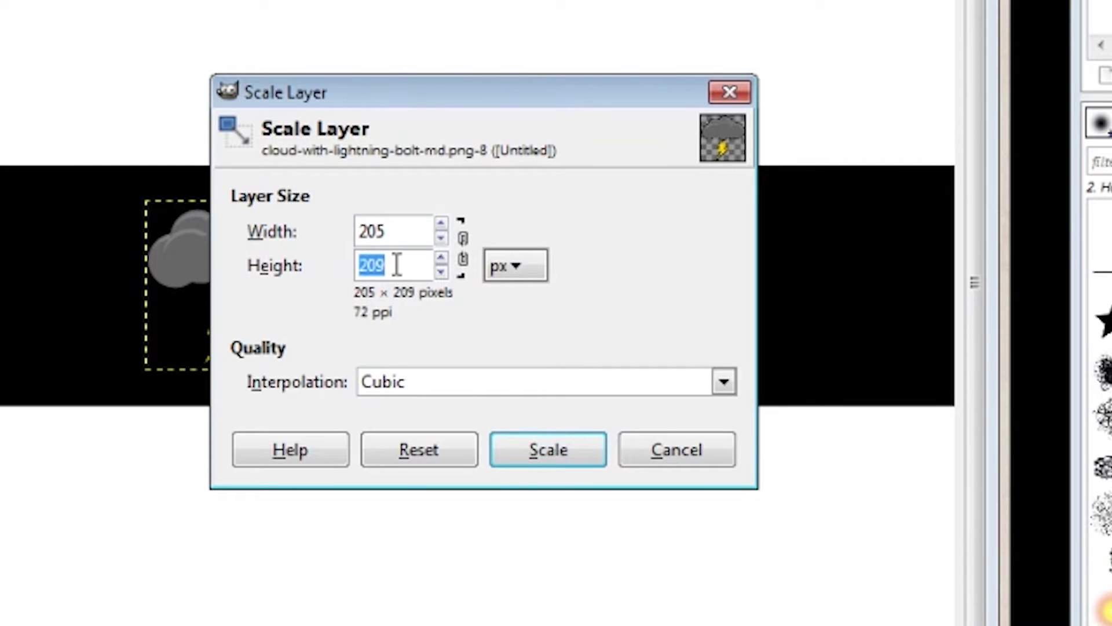
{"action": "type", "text": "205"}
{"action": "left_click", "coordinate": [578, 462]}
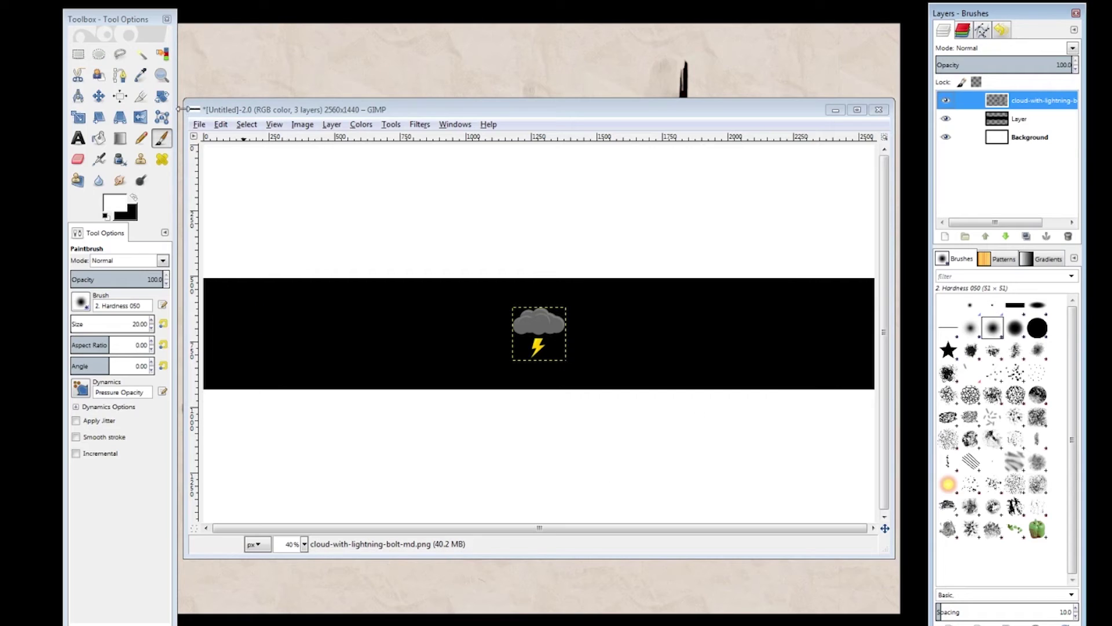
{"action": "left_click", "coordinate": [99, 95]}
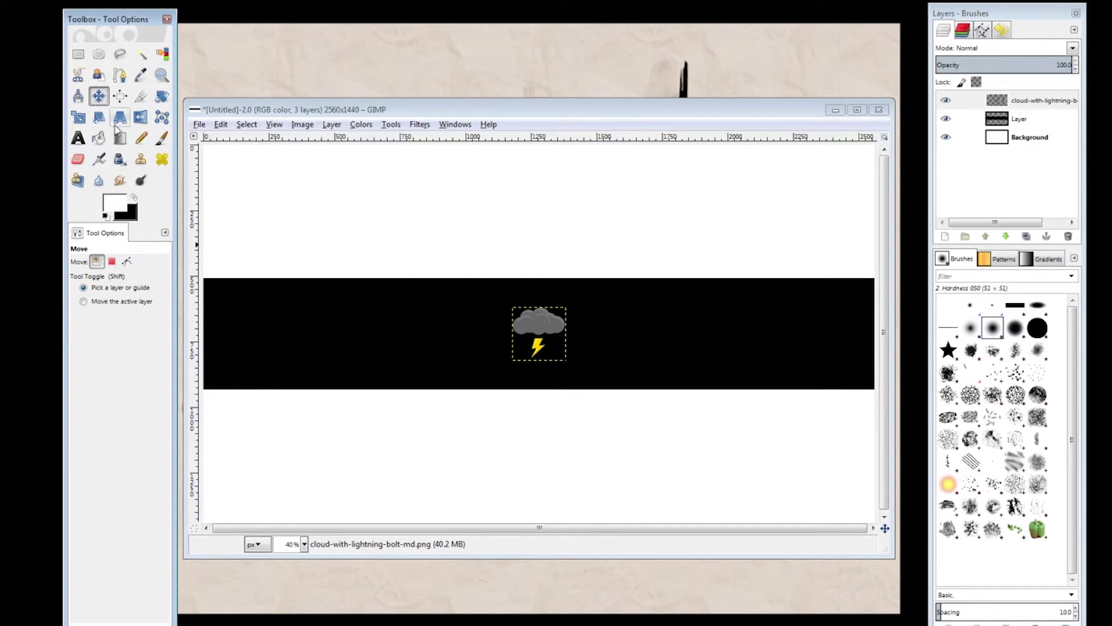
Align the cloud icon's left edge 30 px in from the canvas edge.
{"action": "left_click", "coordinate": [119, 96]}
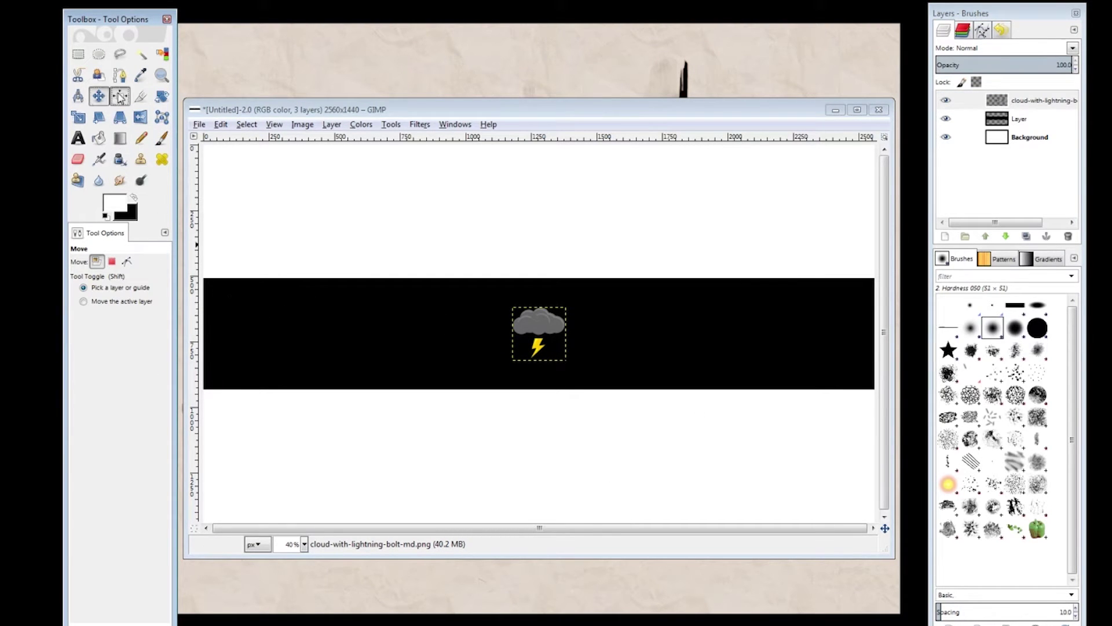
{"action": "left_click", "coordinate": [527, 341]}
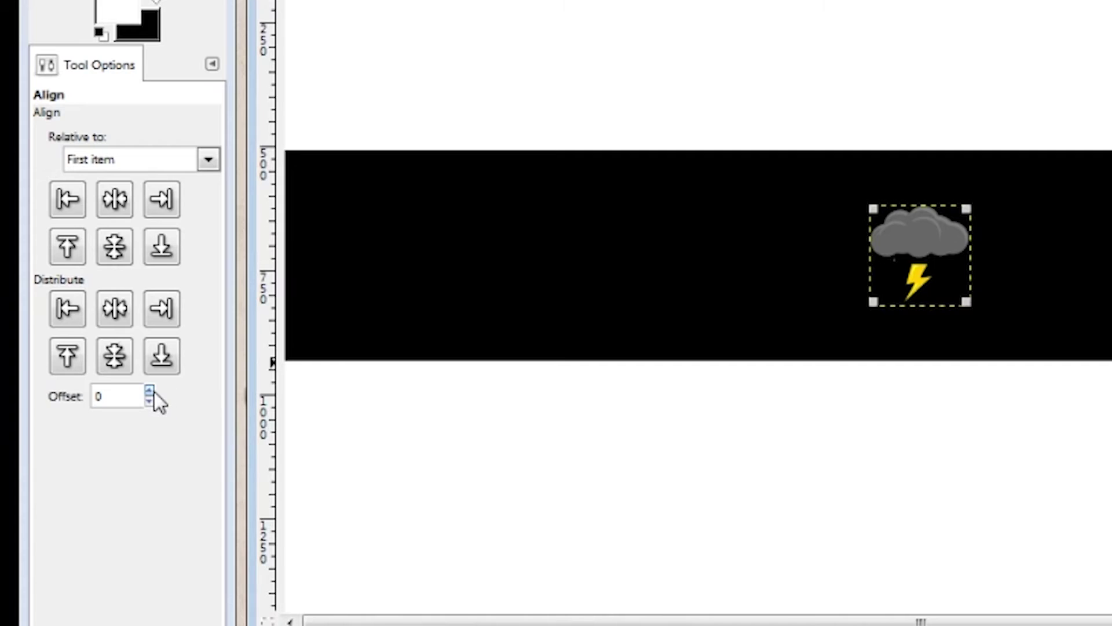
{"action": "double_click", "coordinate": [133, 392]}
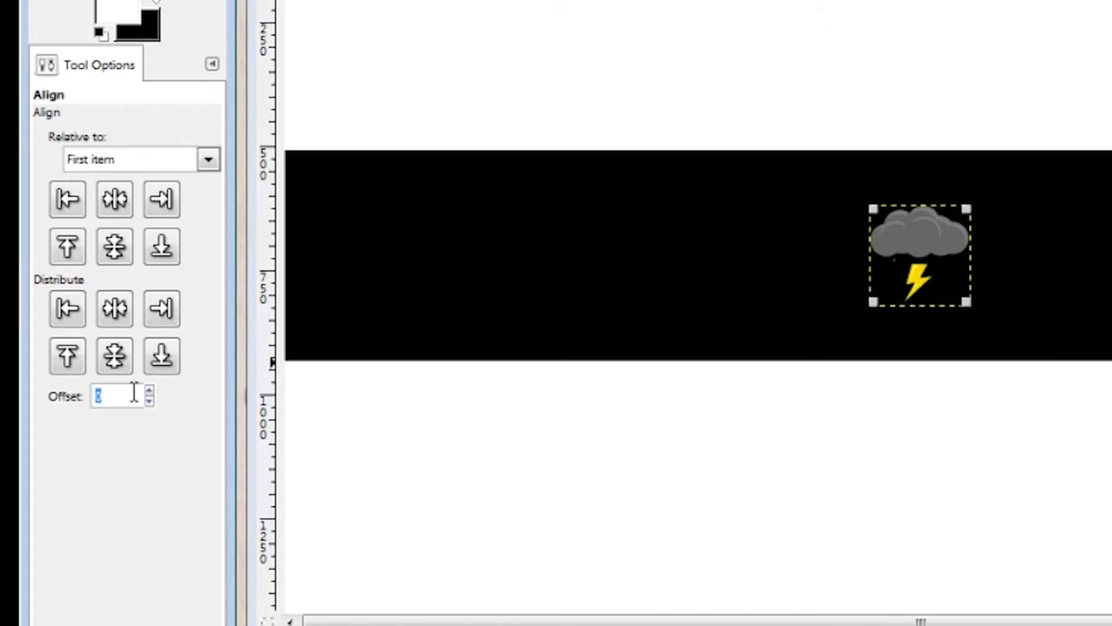
{"action": "type", "text": "30"}
{"action": "left_click", "coordinate": [71, 304]}
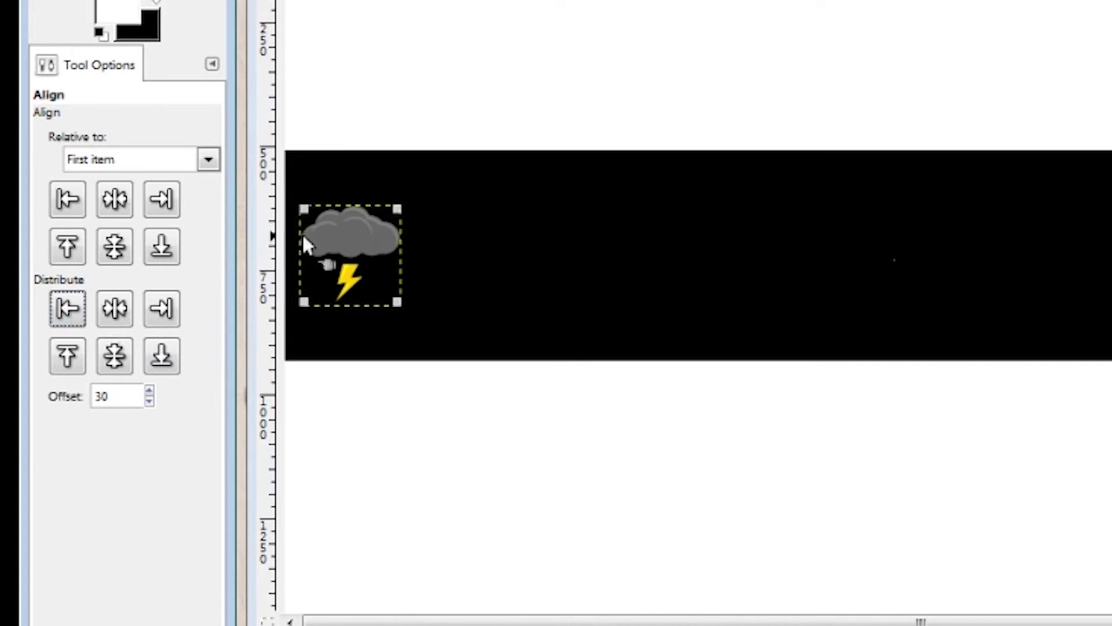
Raise the cloud icon using a -110 offset on vertical centres.
{"action": "double_click", "coordinate": [128, 397]}
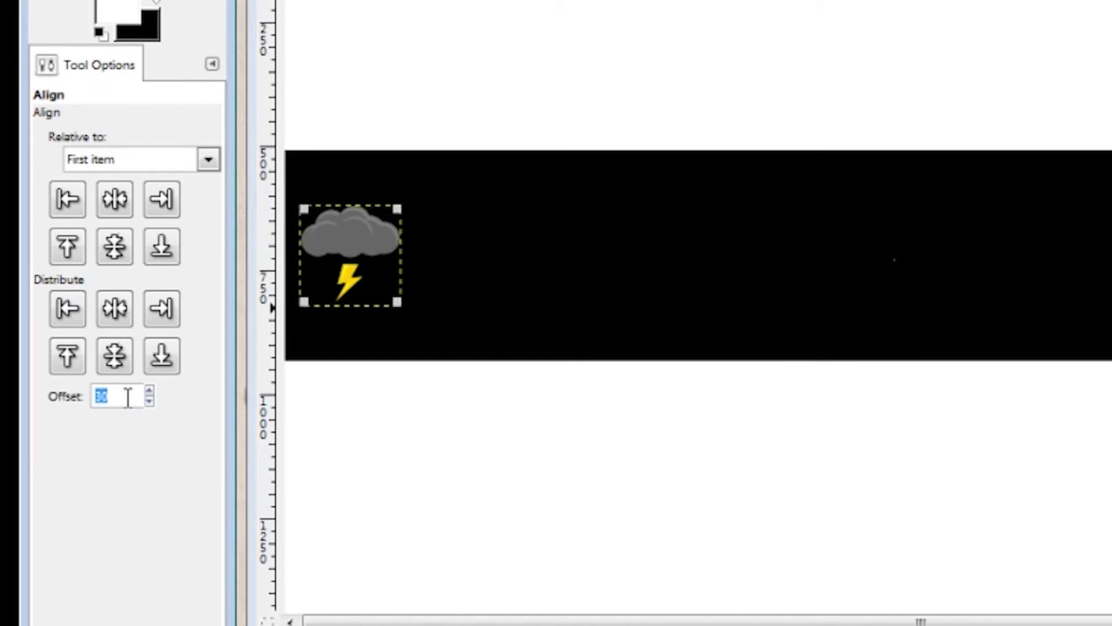
{"action": "type", "text": "-11"}
{"action": "left_click", "coordinate": [122, 354]}
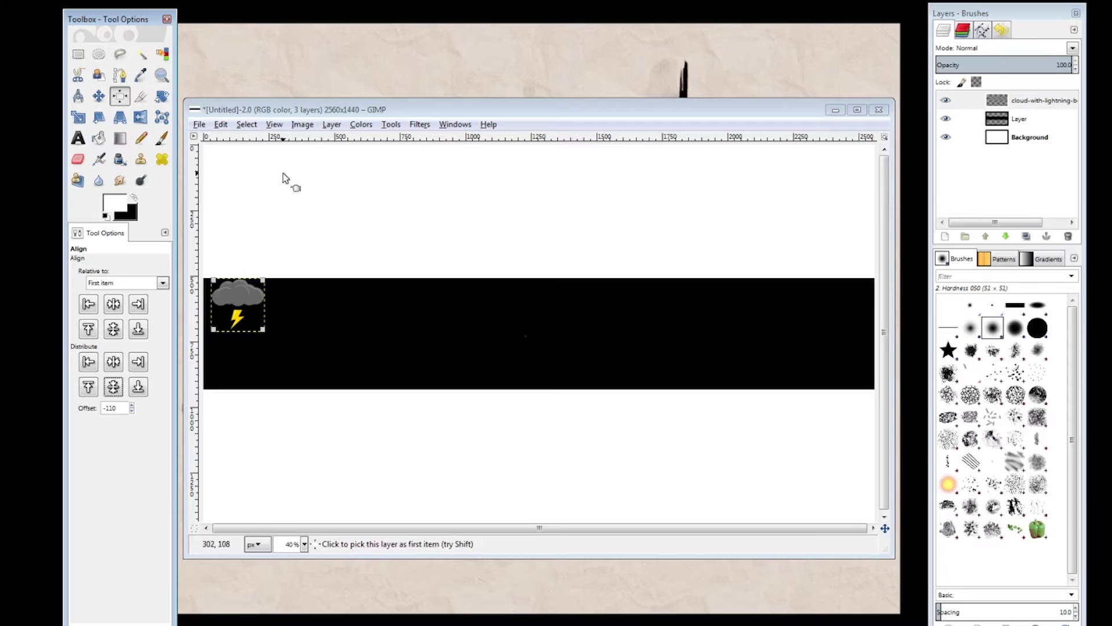
{"action": "left_click", "coordinate": [313, 110]}
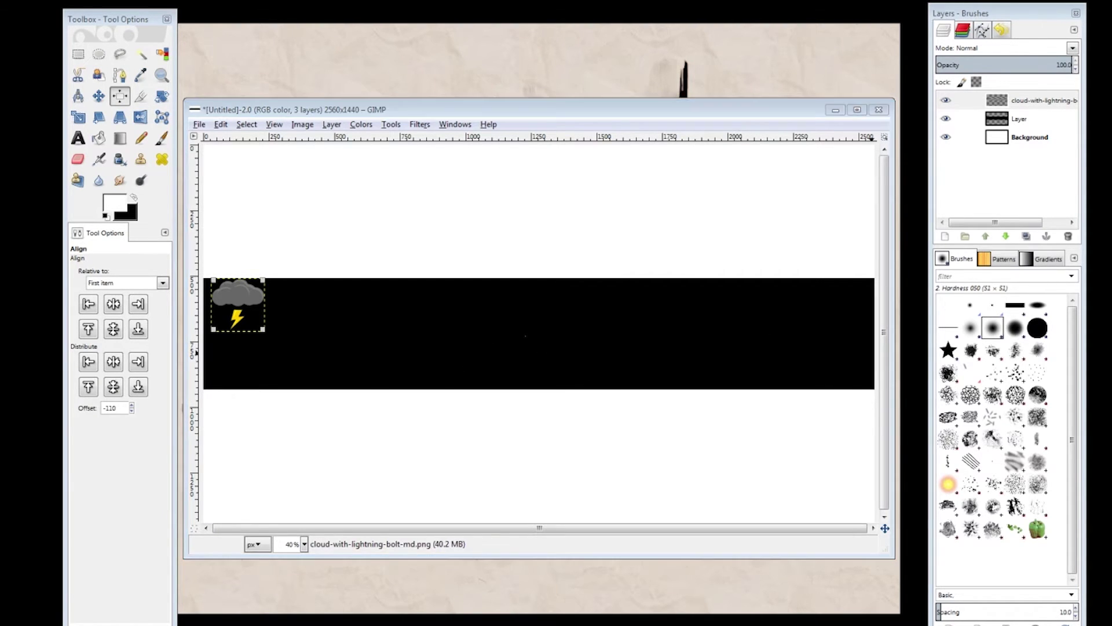
Add ChannelArt.png as a layer and move the cloud icon layer above it.
{"action": "left_click_drag", "start_coordinate": [1088, 434], "coordinate": [582, 352]}
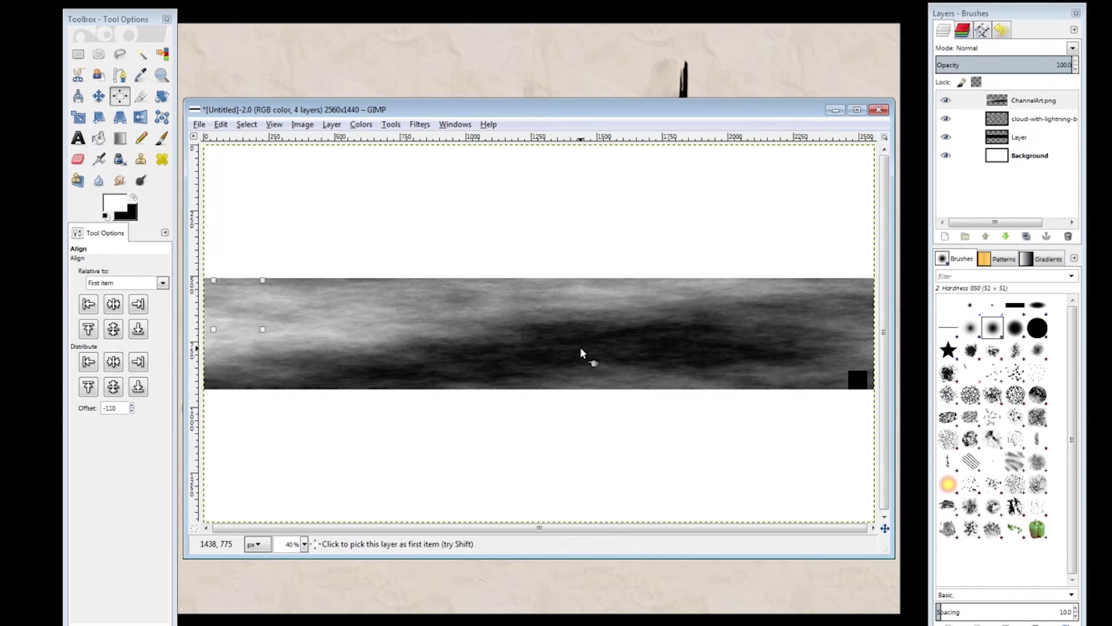
{"action": "left_click_drag", "start_coordinate": [1017, 122], "coordinate": [1034, 100]}
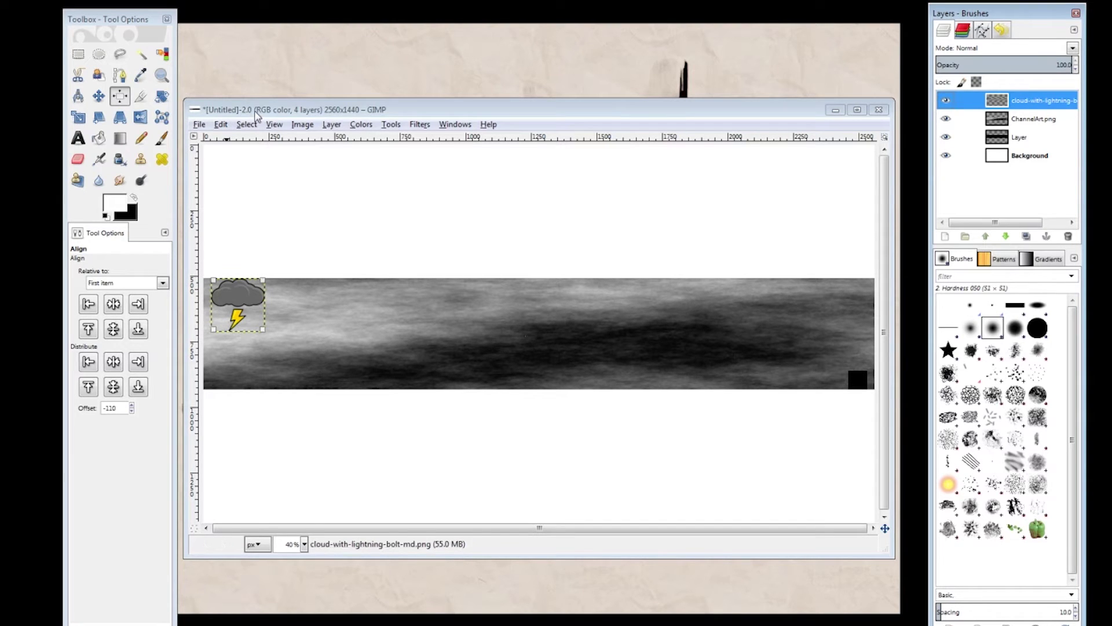
{"action": "left_click", "coordinate": [259, 112]}
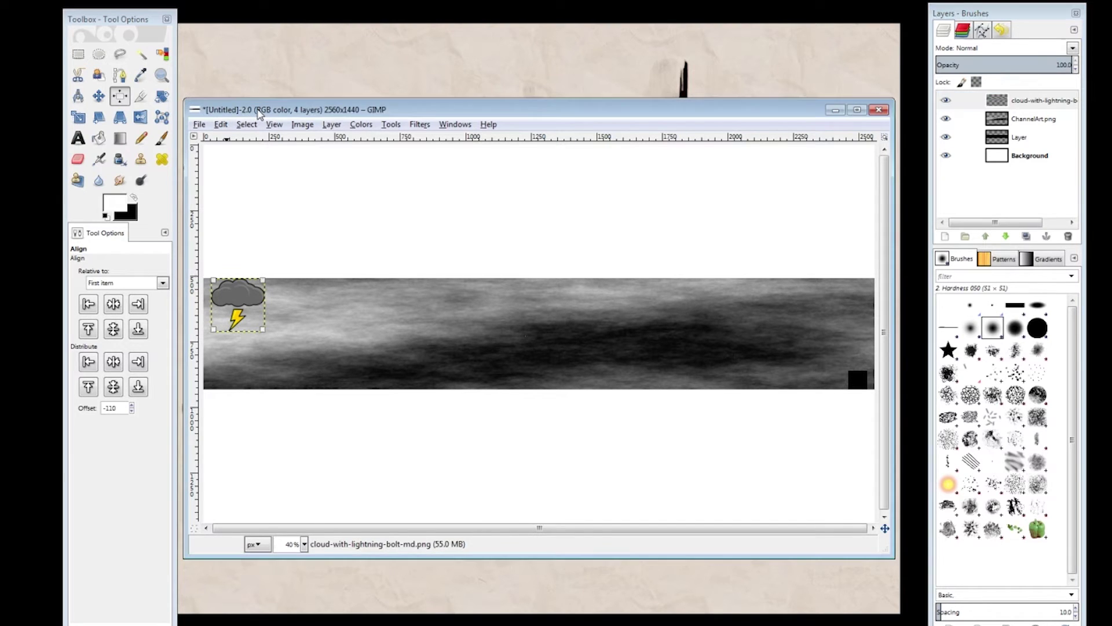
Make a 72 × 72 px selection at 2456, 860, then bring up the YouTube channel page.
{"action": "left_click", "coordinate": [78, 54]}
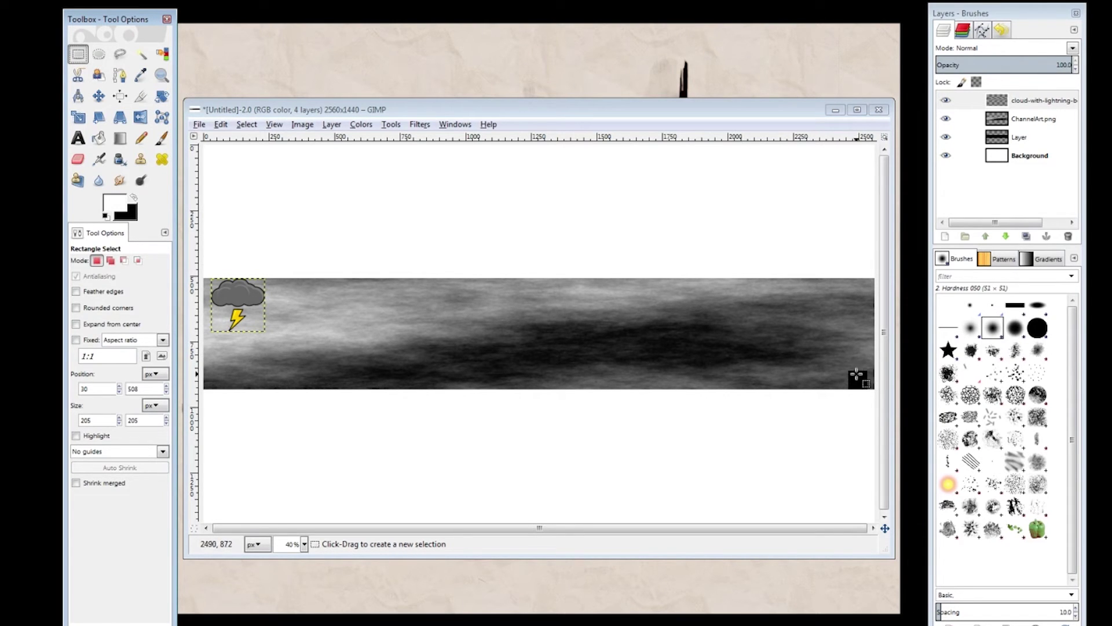
{"action": "left_click_drag", "start_coordinate": [780, 368], "coordinate": [800, 387]}
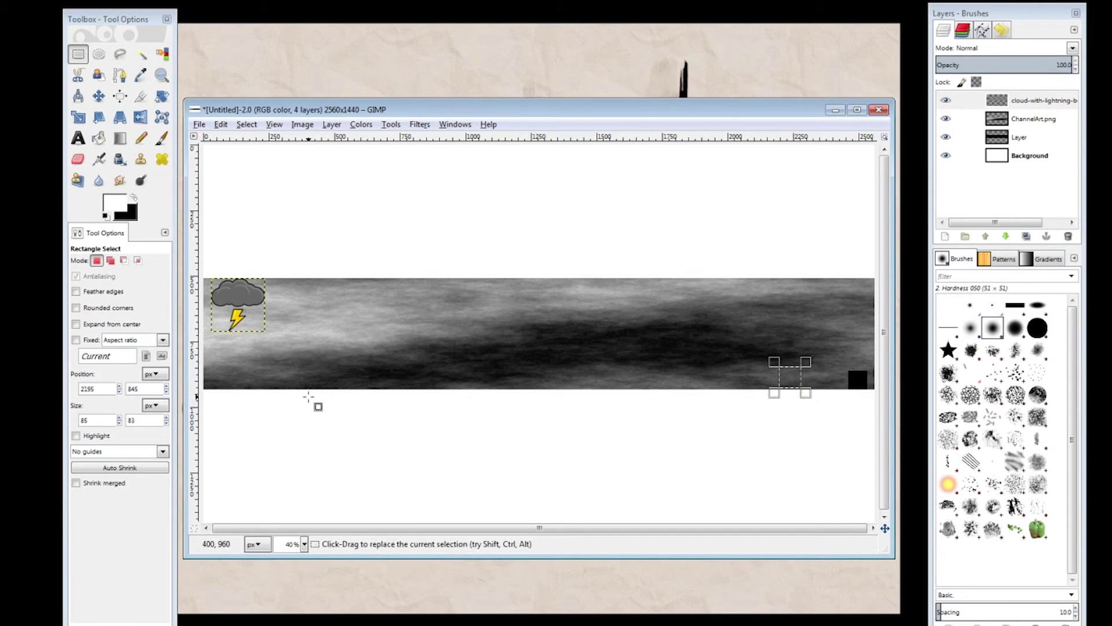
{"action": "double_click", "coordinate": [113, 421]}
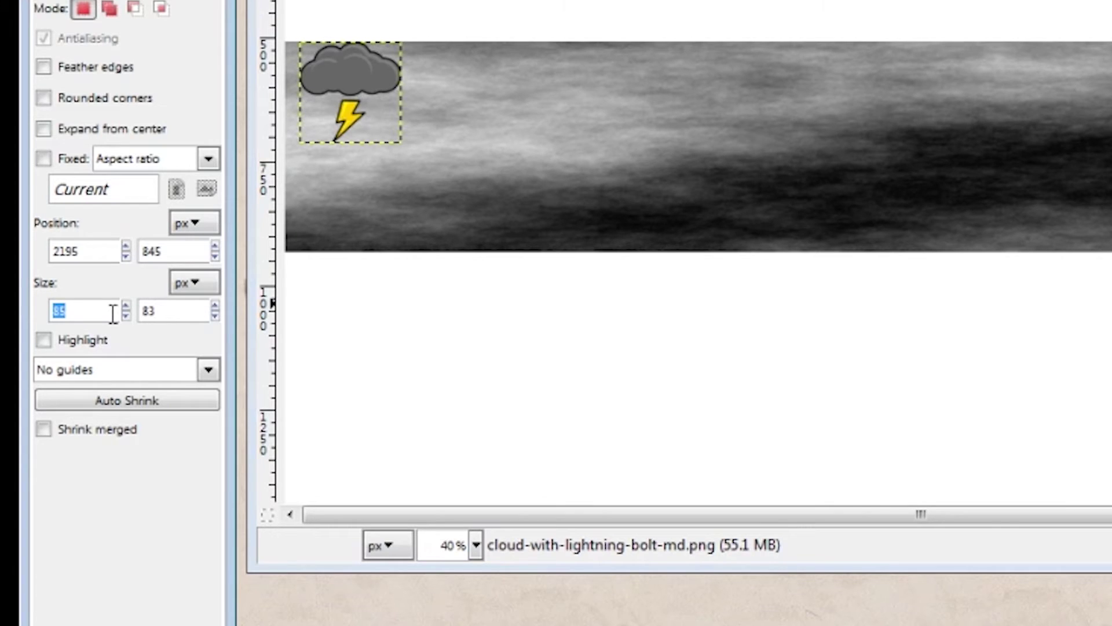
{"action": "type", "text": "72"}
{"action": "key", "text": "Tab"}
{"action": "type", "text": "72"}
{"action": "key", "text": "Tab"}
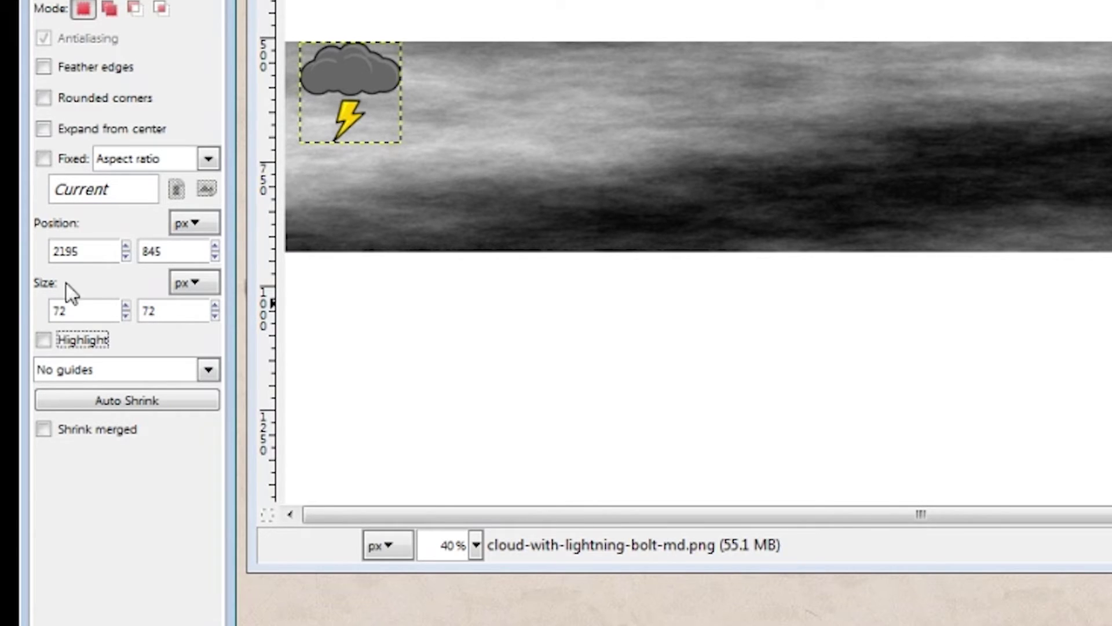
{"action": "double_click", "coordinate": [102, 244]}
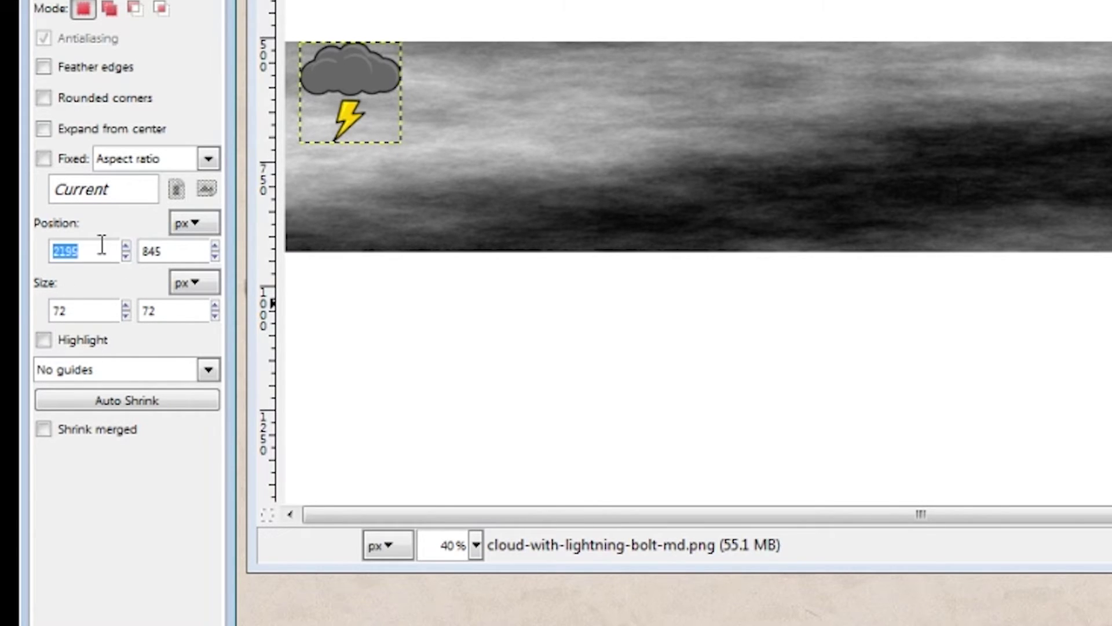
{"action": "type", "text": "2"}
{"action": "key", "text": "Tab"}
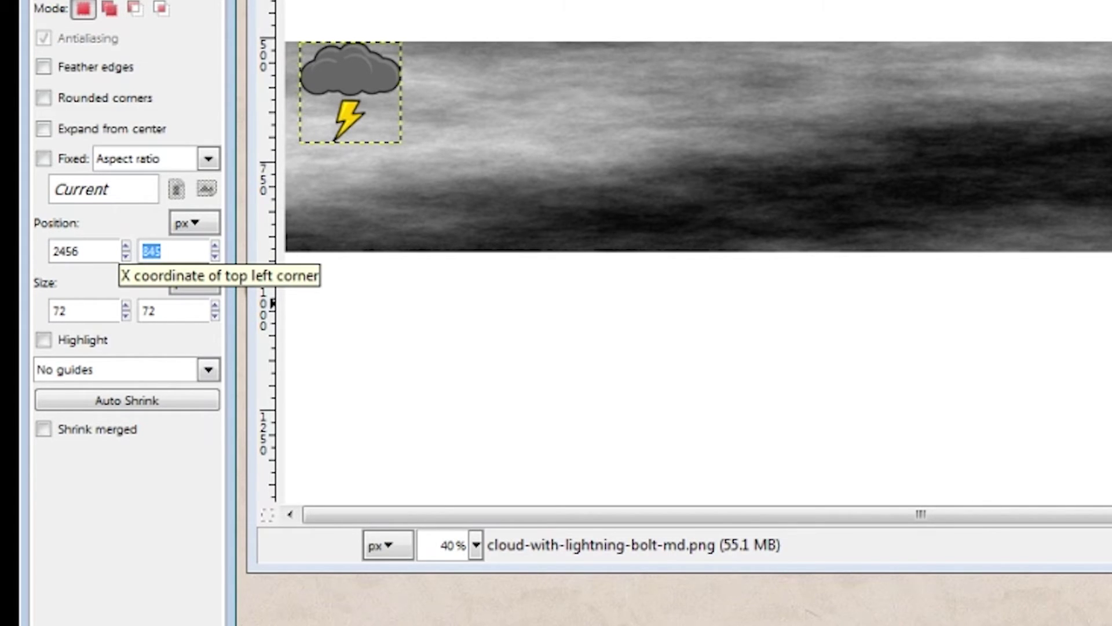
{"action": "type", "text": "8"}
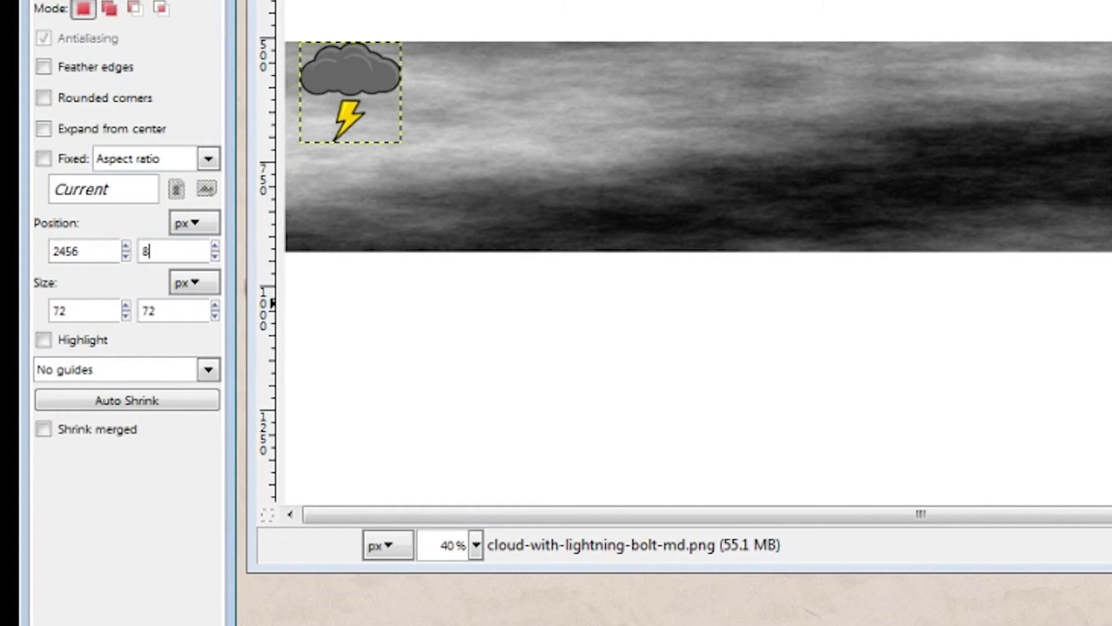
{"action": "type", "text": "60"}
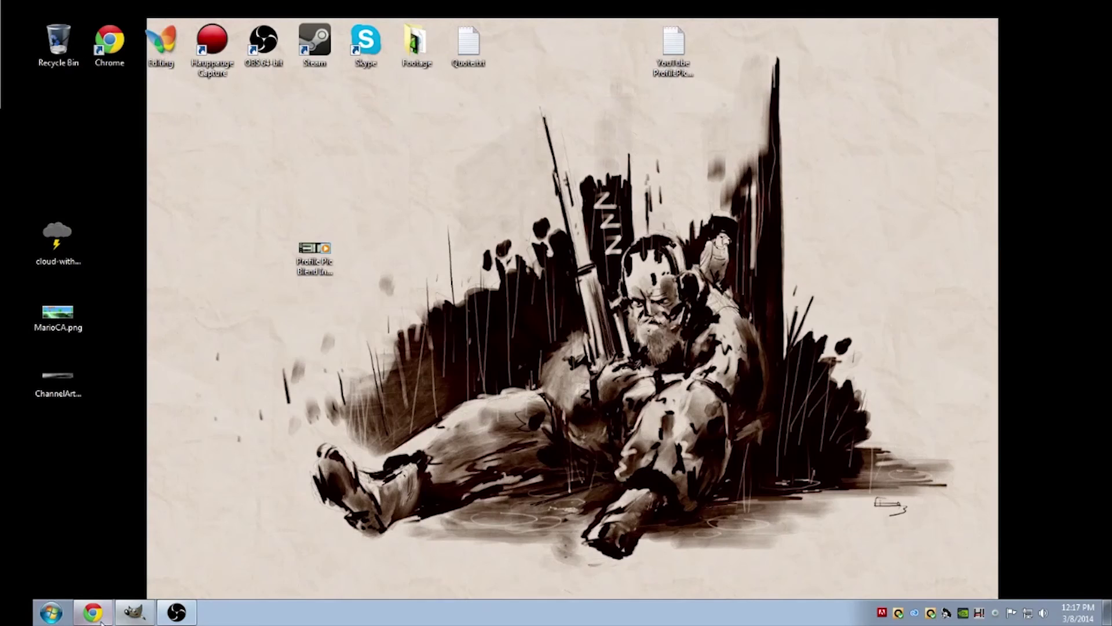
{"action": "left_click", "coordinate": [91, 618]}
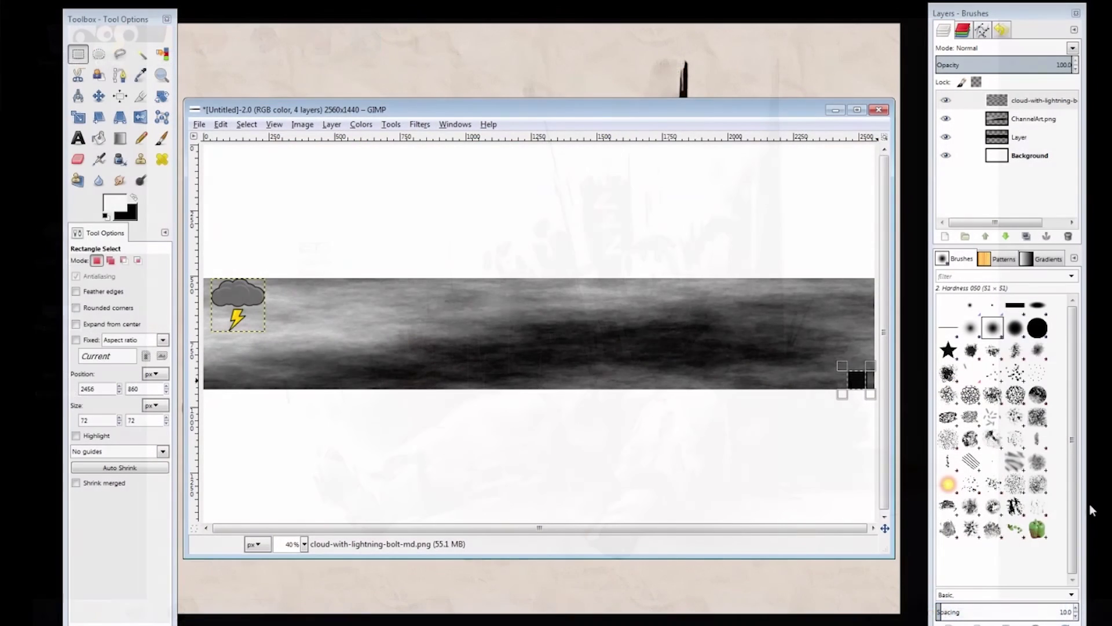
Crop the image to a 205 × 205 square at position 30, 508 around the cloud icon.
{"action": "left_click", "coordinate": [120, 96]}
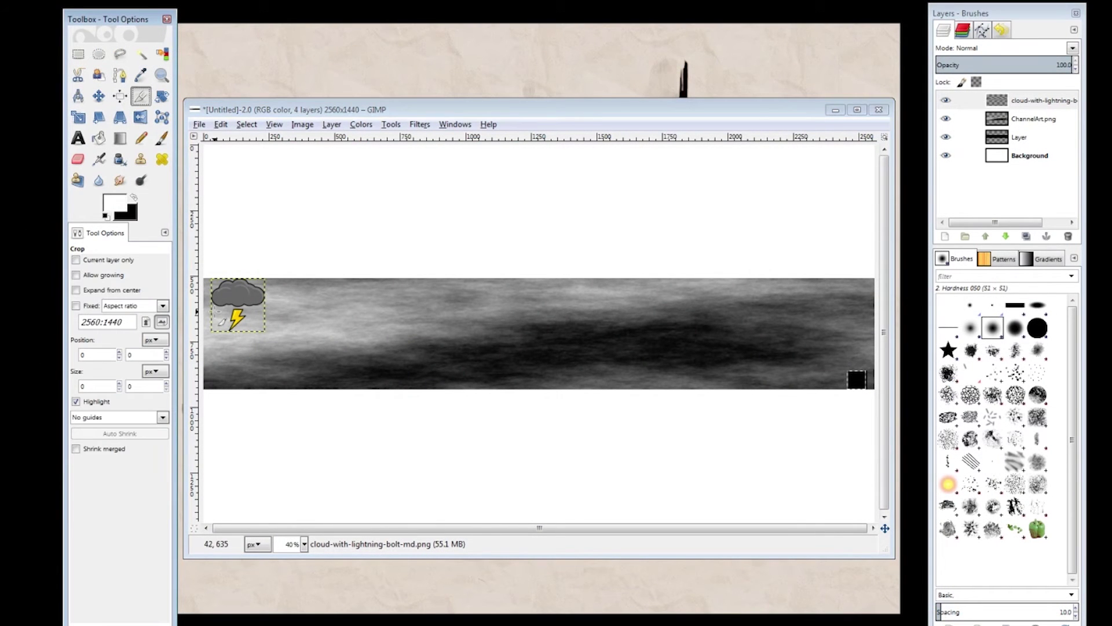
{"action": "left_click_drag", "start_coordinate": [210, 276], "coordinate": [268, 332]}
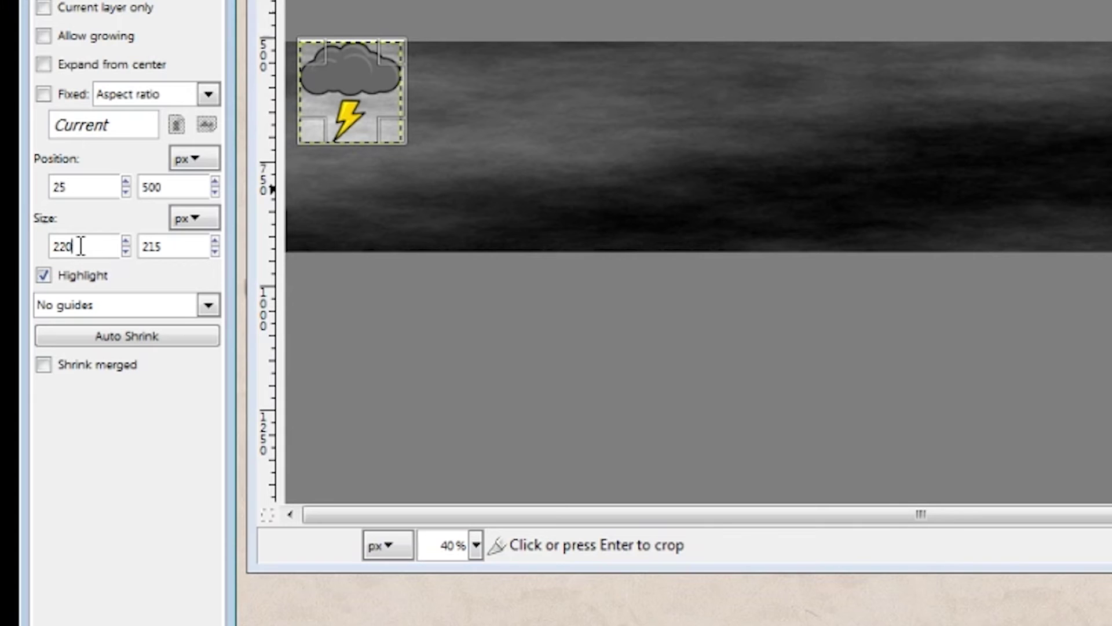
{"action": "double_click", "coordinate": [95, 386]}
{"action": "type", "text": "205"}
{"action": "key", "text": "Tab"}
{"action": "type", "text": "205"}
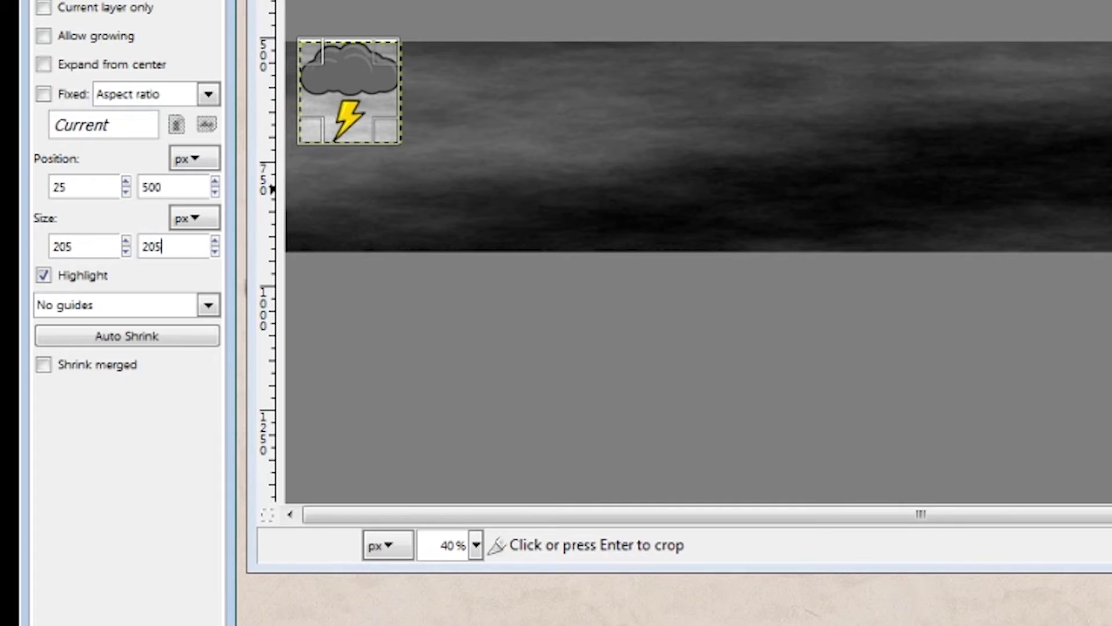
{"action": "key", "text": "Tab"}
{"action": "double_click", "coordinate": [83, 187]}
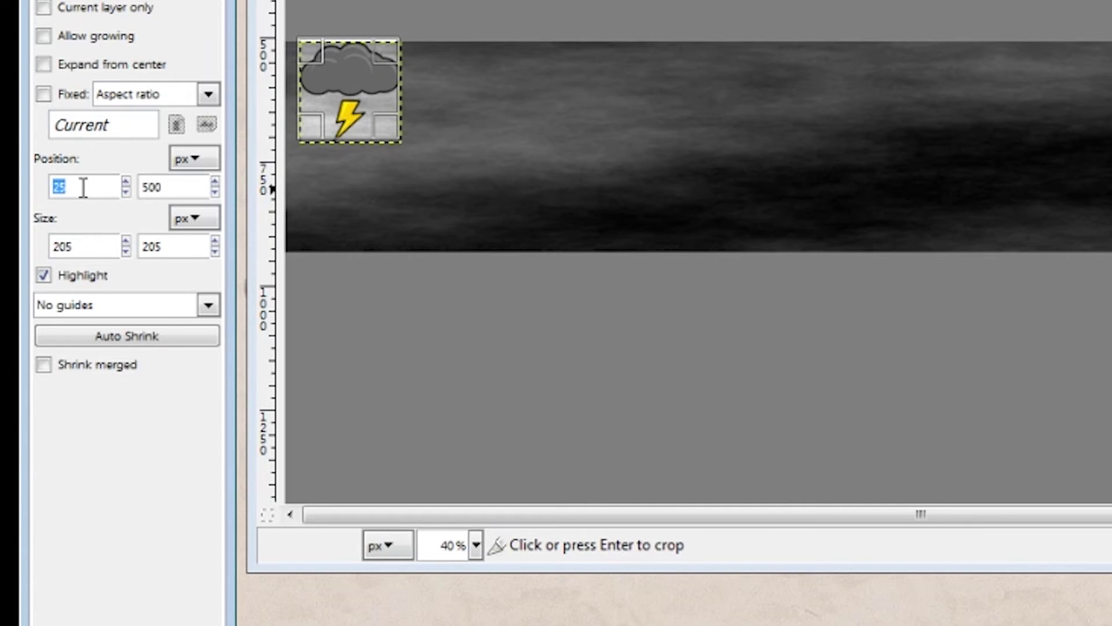
{"action": "type", "text": "30"}
{"action": "key", "text": "Tab"}
{"action": "type", "text": "508"}
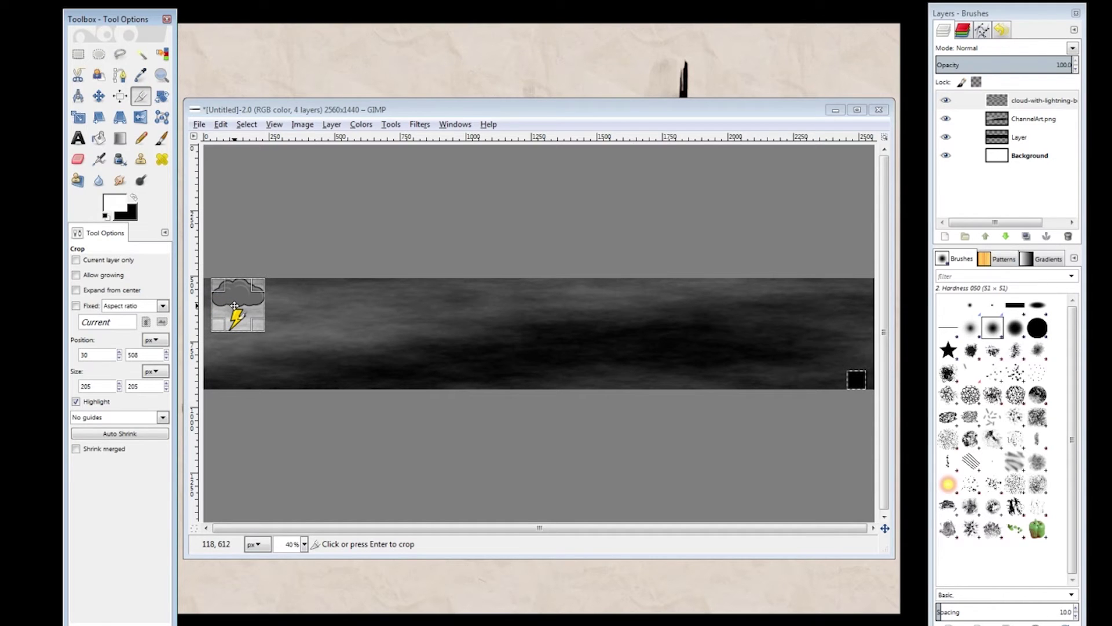
{"action": "left_click", "coordinate": [234, 305]}
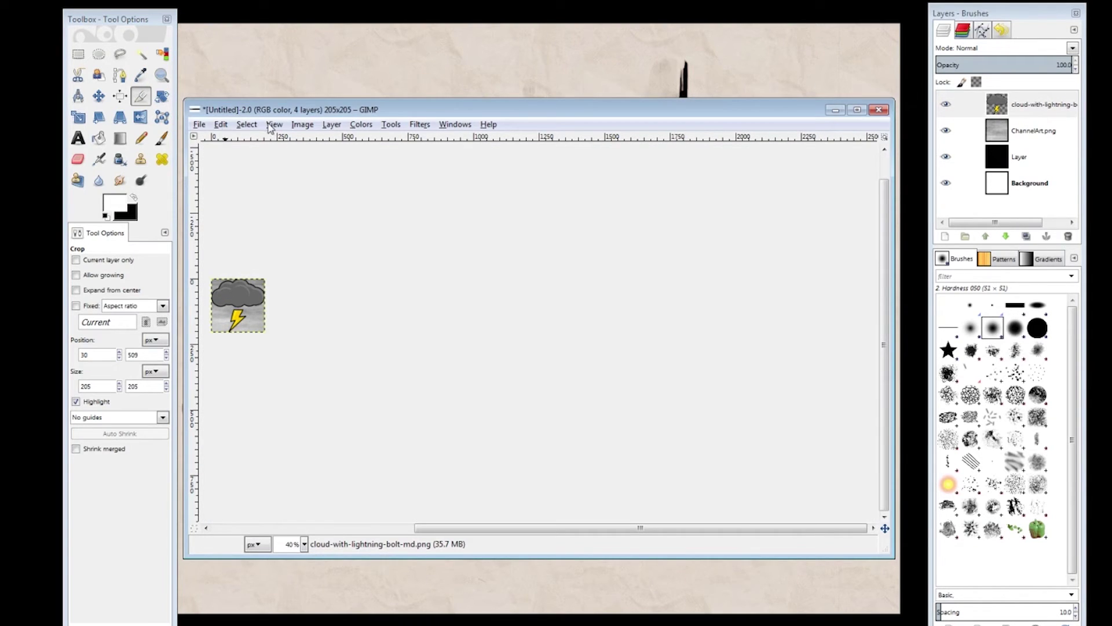
Scale the cropped image up to 250 px wide, making a 250 × 250 square.
{"action": "left_click", "coordinate": [299, 124]}
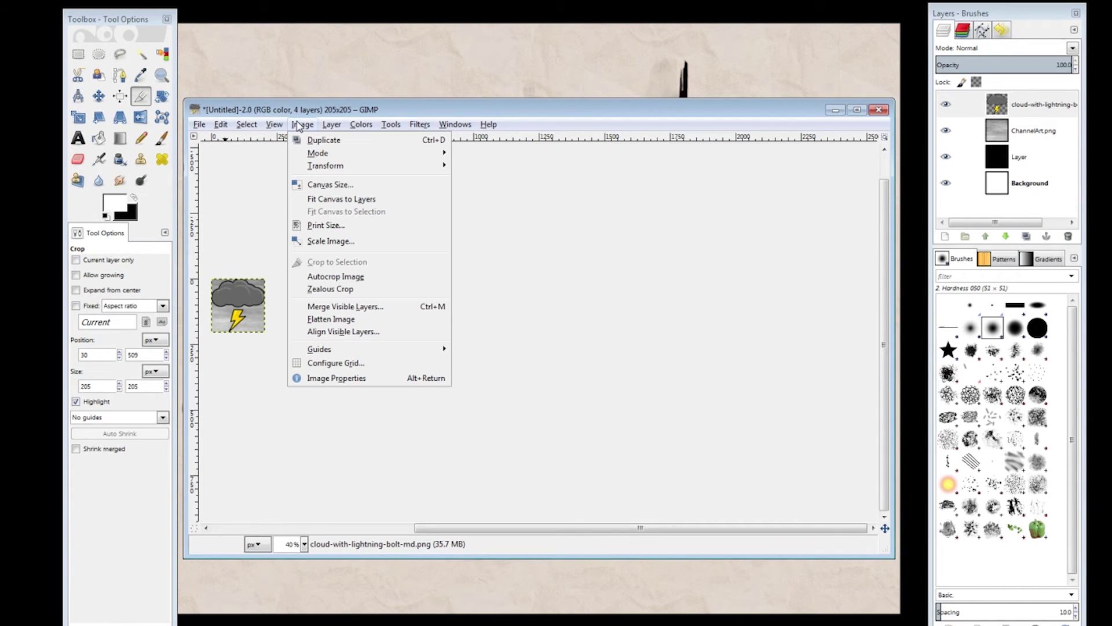
{"action": "left_click", "coordinate": [331, 241]}
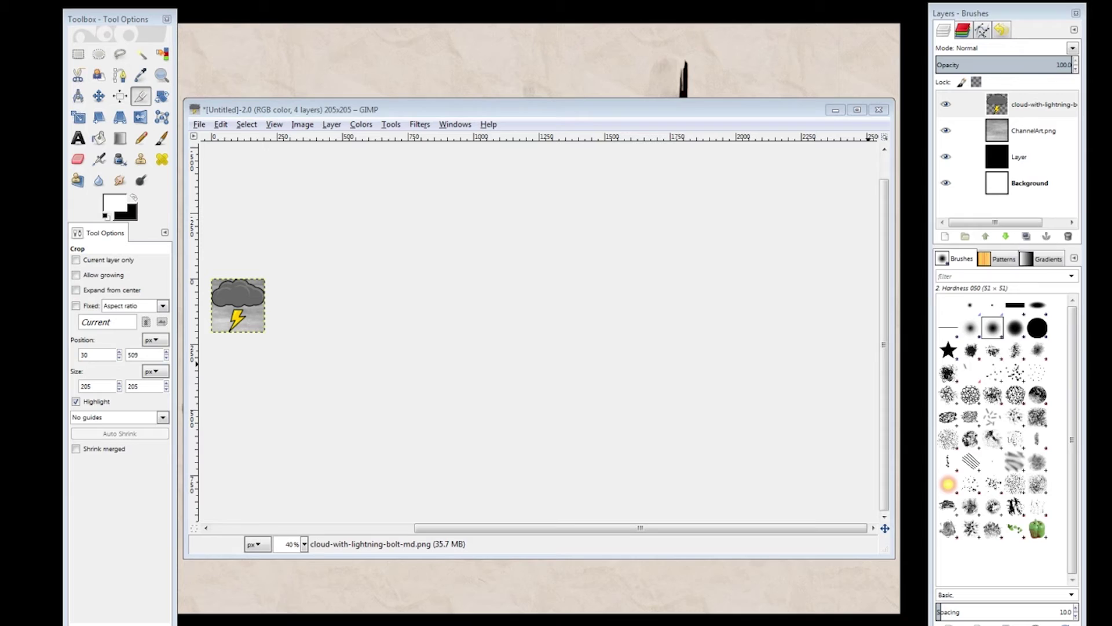
{"action": "left_click_drag", "start_coordinate": [963, 199], "coordinate": [659, 204]}
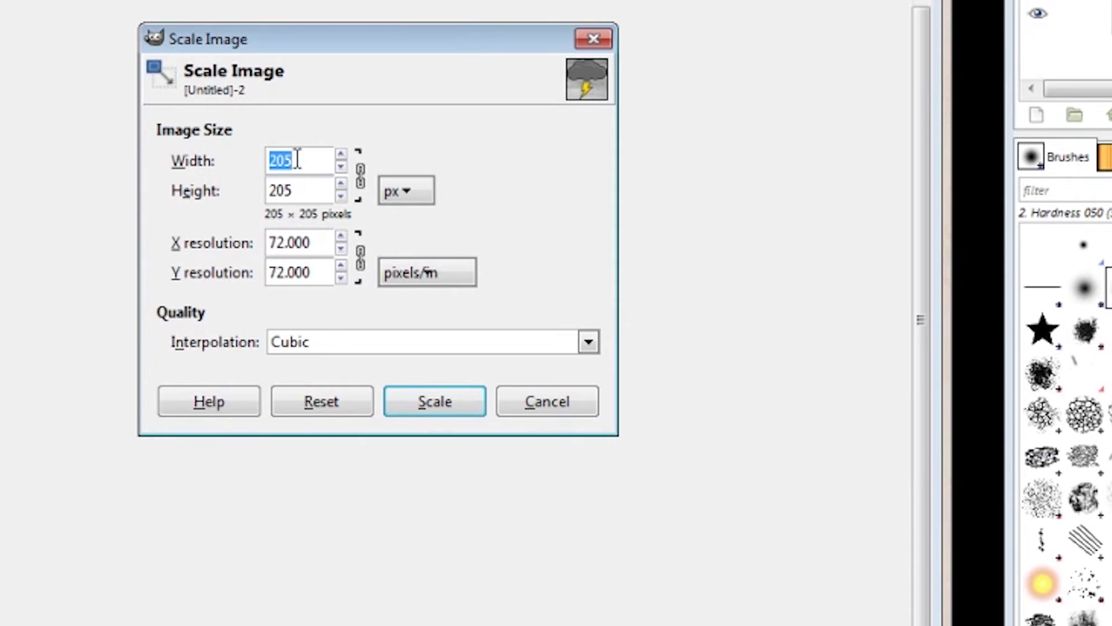
{"action": "type", "text": "250"}
{"action": "key", "text": "Return"}
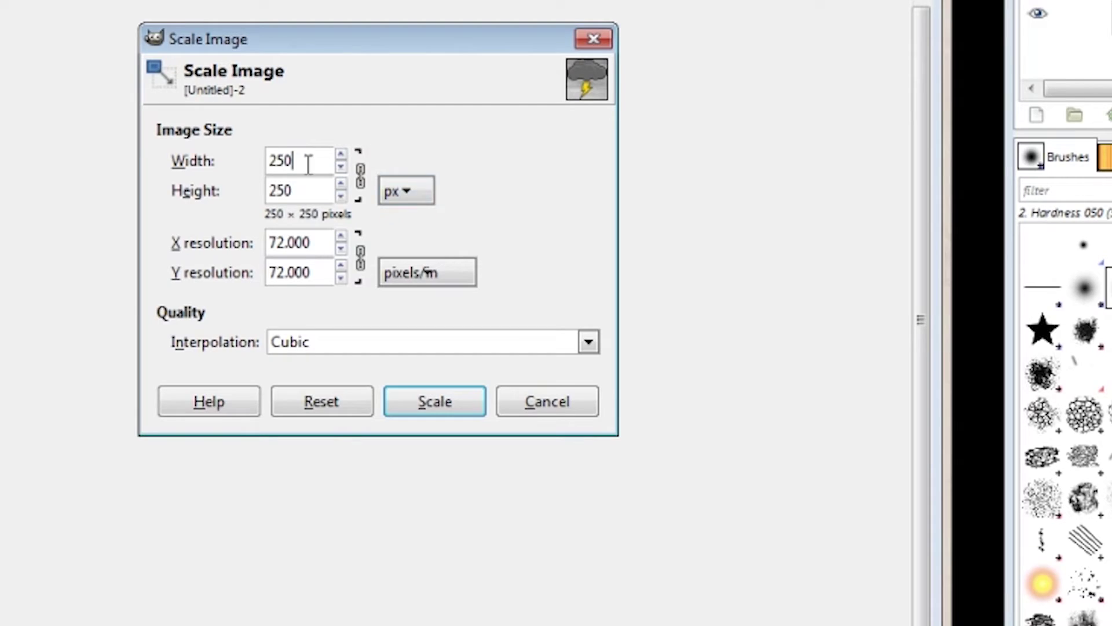
{"action": "left_click", "coordinate": [468, 400]}
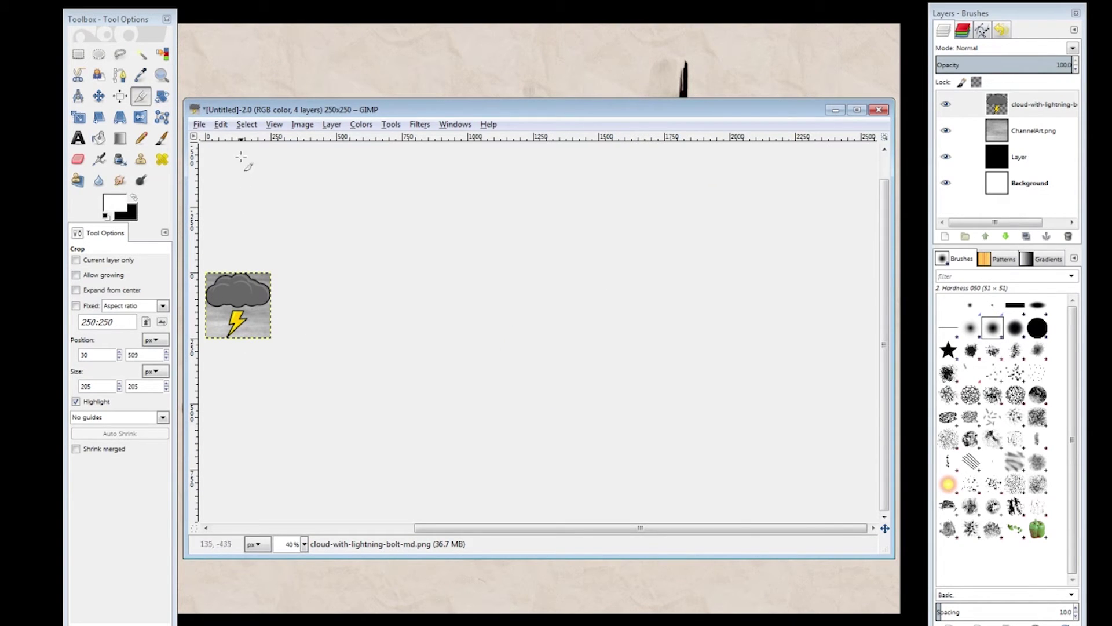
Export the icon to the Desktop as profpic.png with the default PNG options.
{"action": "left_click", "coordinate": [200, 124]}
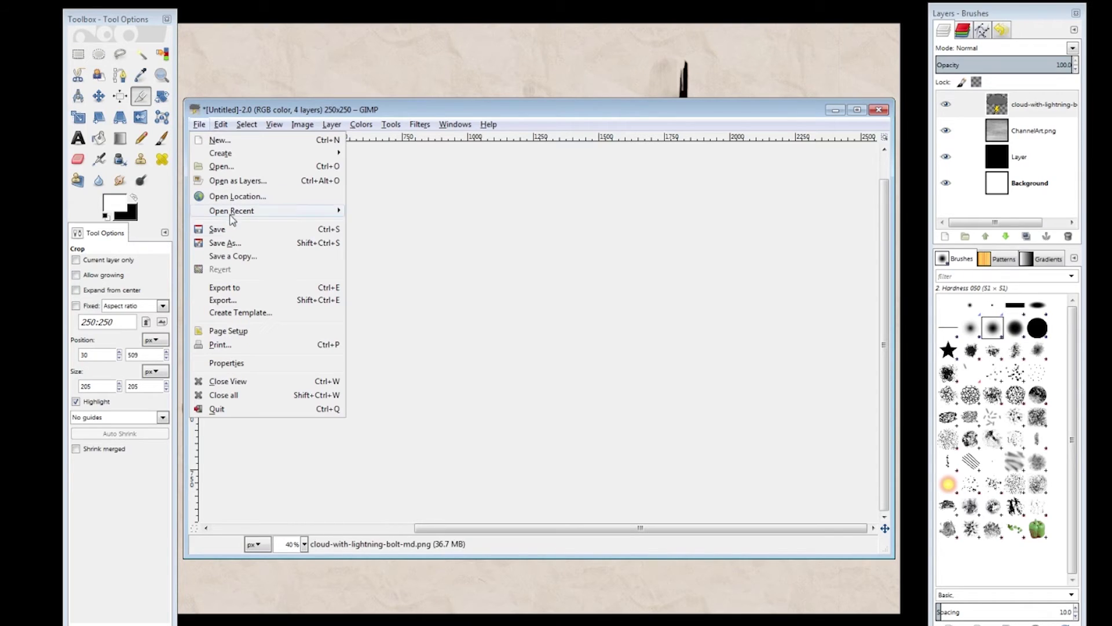
{"action": "left_click", "coordinate": [223, 300]}
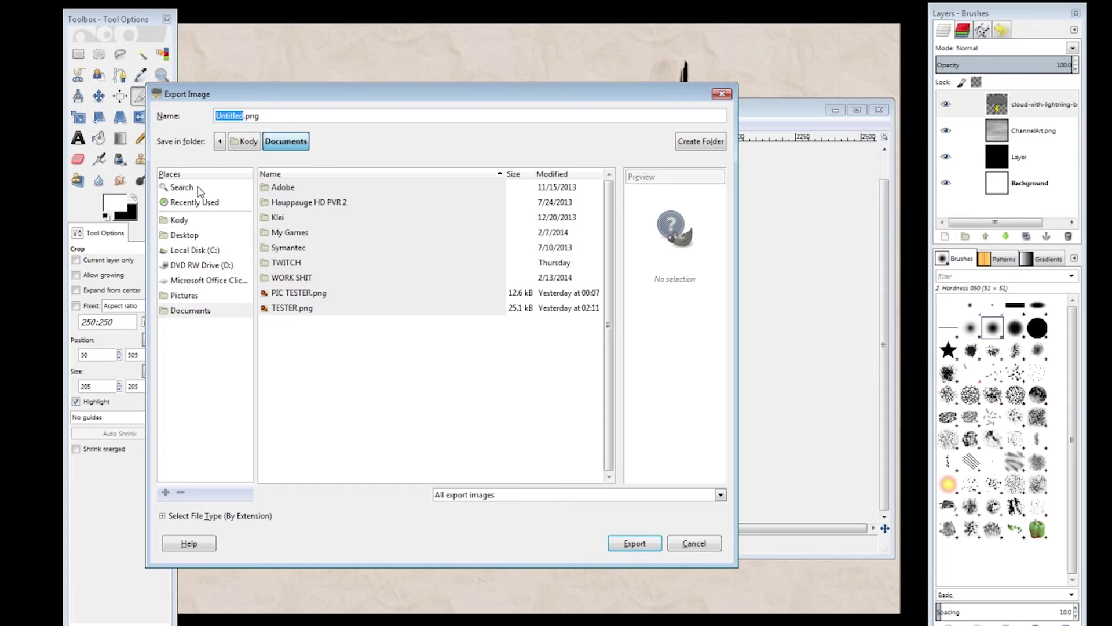
{"action": "left_click", "coordinate": [180, 220]}
{"action": "left_click", "coordinate": [184, 234]}
{"action": "type", "text": "profpic"}
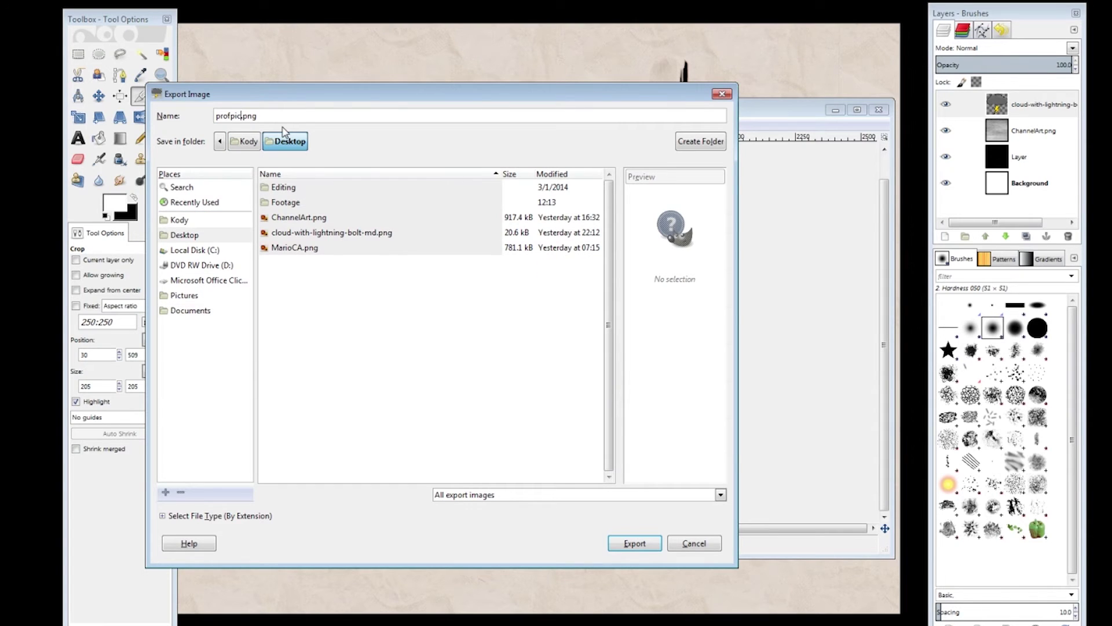
{"action": "left_click", "coordinate": [626, 544]}
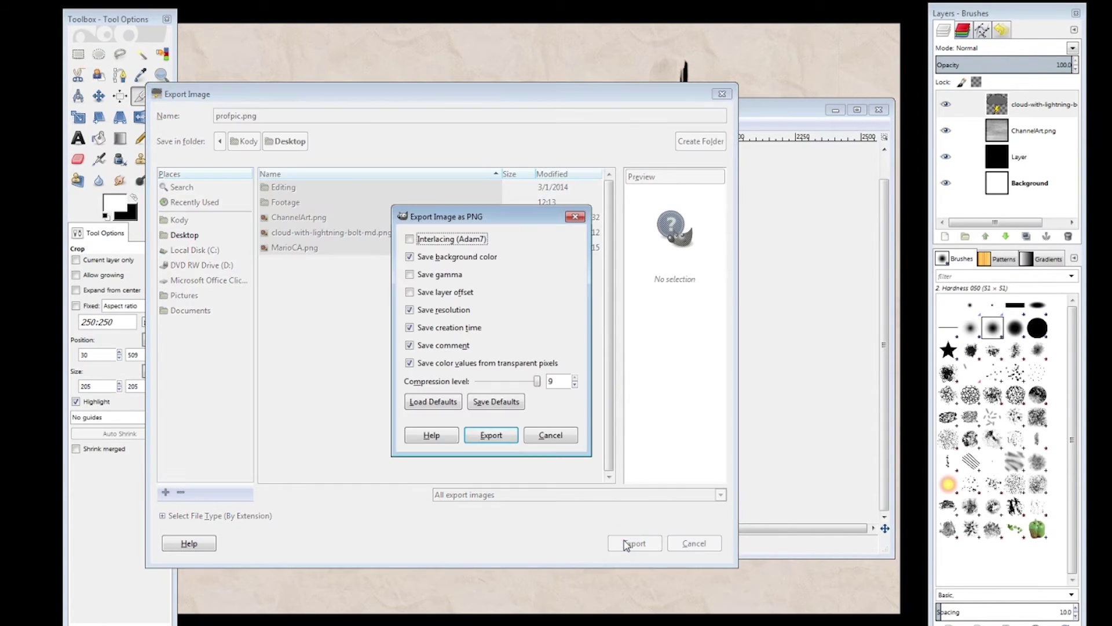
{"action": "left_click", "coordinate": [484, 439]}
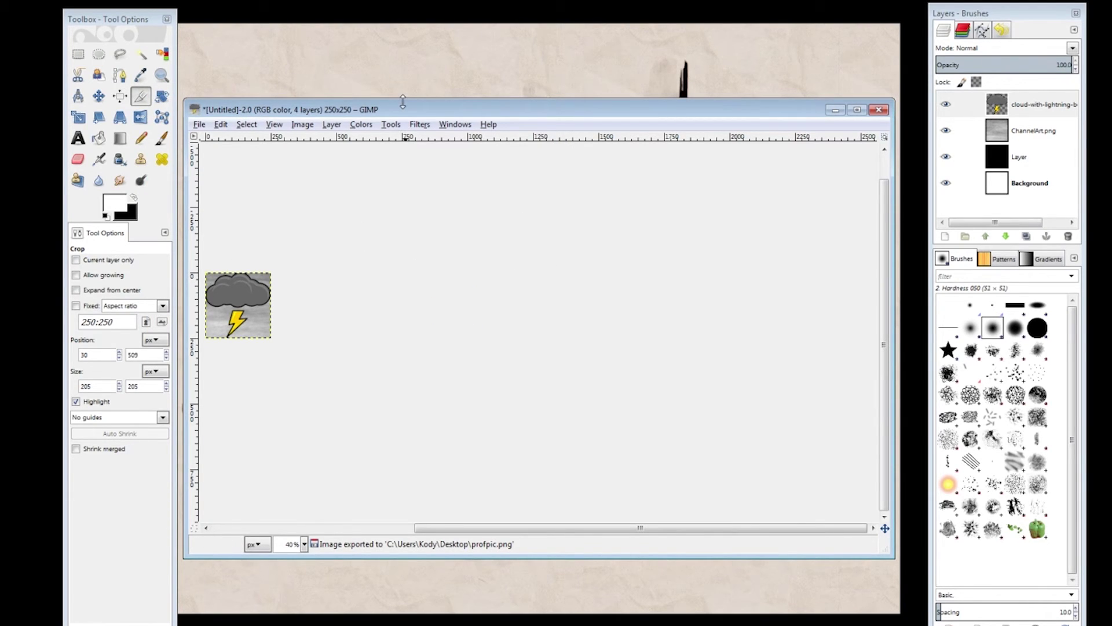
Restore the full 2560×1440 banner, hide the cloud icon layer and make Background transparent.
{"action": "key", "text": "ctrl+z"}
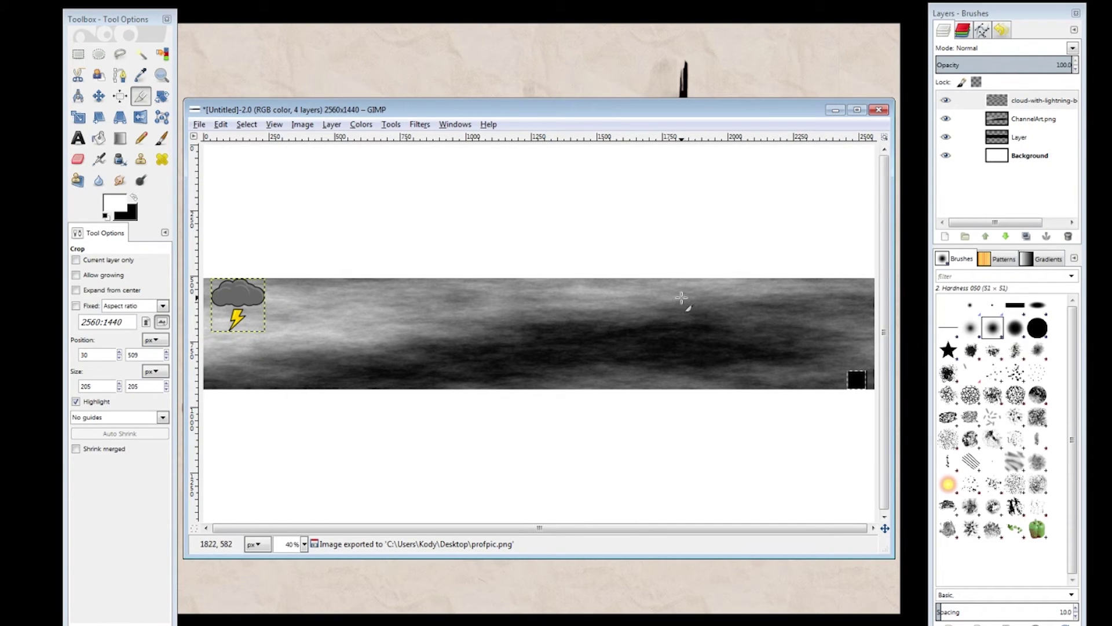
{"action": "left_click", "coordinate": [946, 100]}
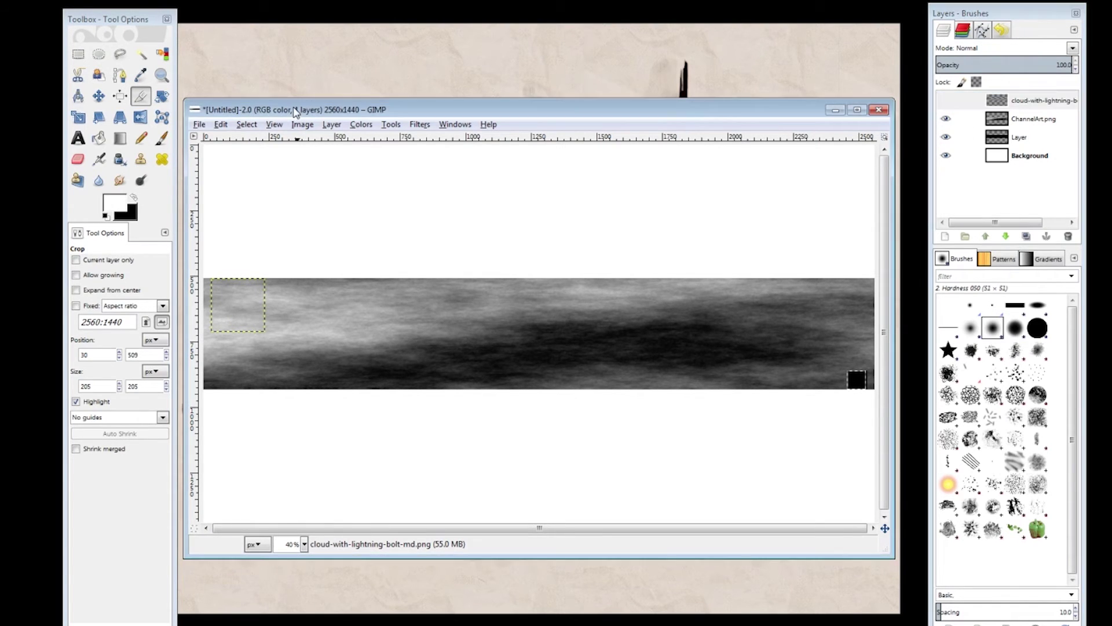
{"action": "left_click", "coordinate": [1019, 155]}
{"action": "left_click", "coordinate": [1013, 163]}
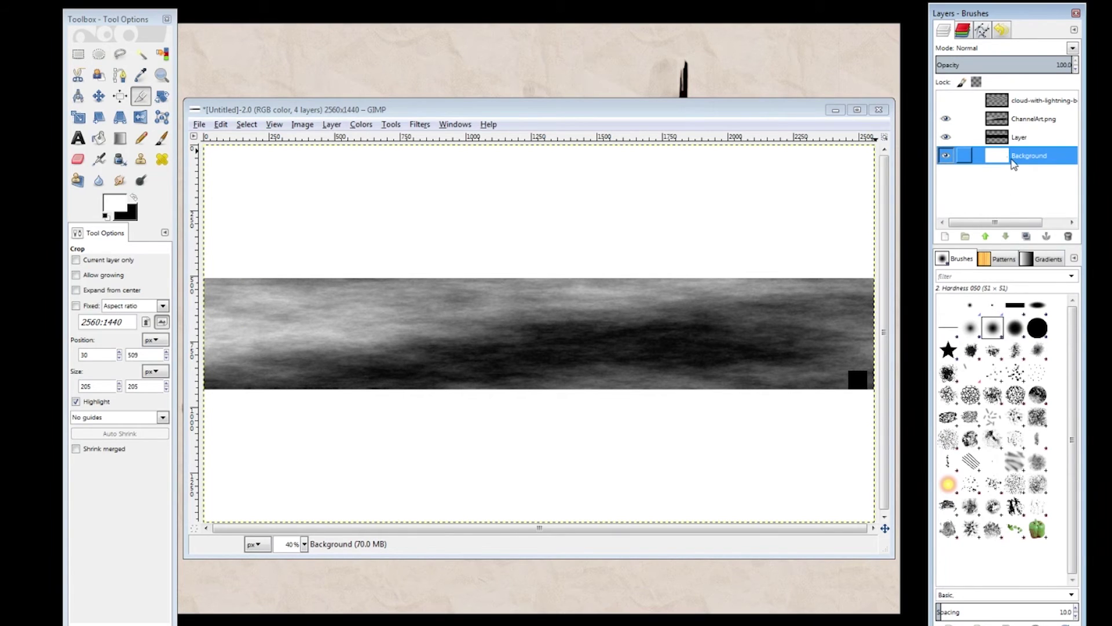
{"action": "key", "text": "Delete"}
{"action": "left_click", "coordinate": [226, 109]}
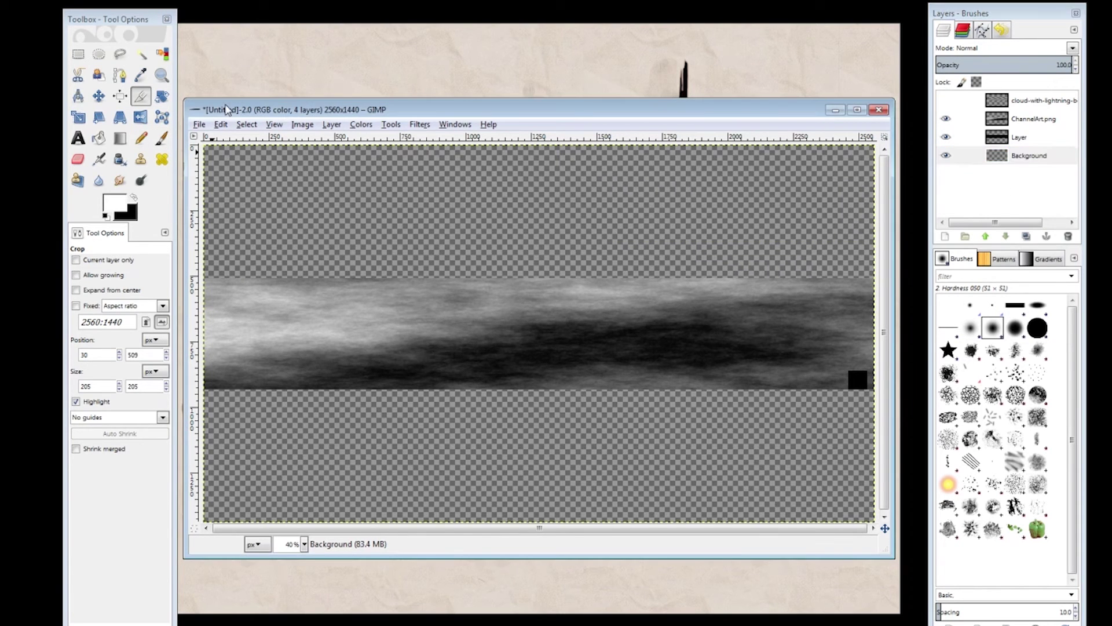
Export the banner to the Desktop as ChannelArt2.png with the default PNG options.
{"action": "left_click", "coordinate": [200, 125]}
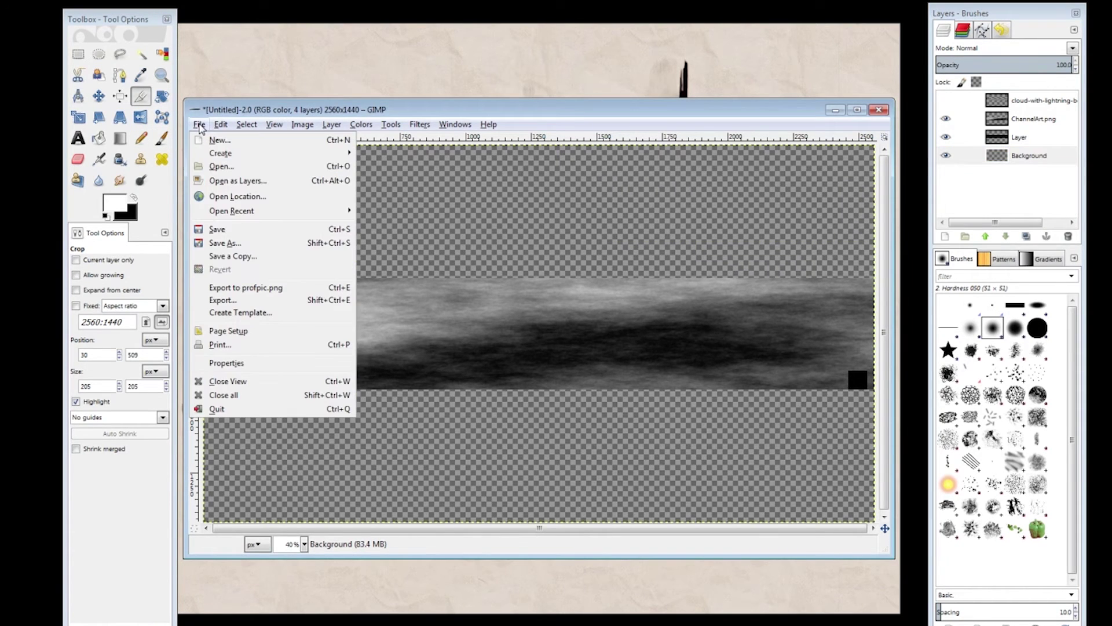
{"action": "left_click", "coordinate": [227, 300]}
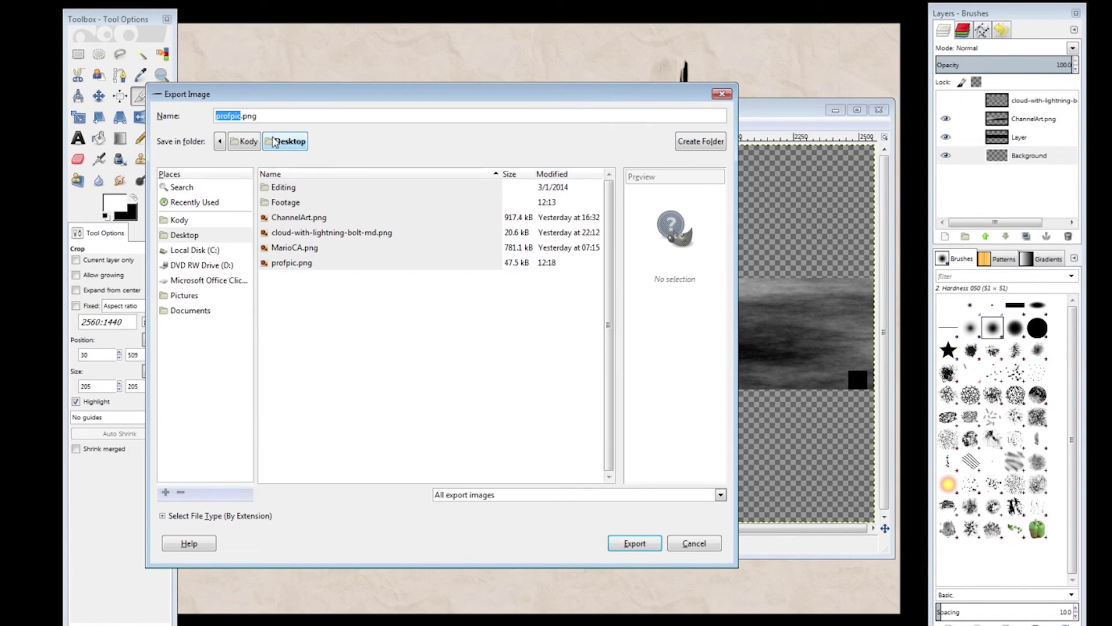
{"action": "type", "text": "Chann"}
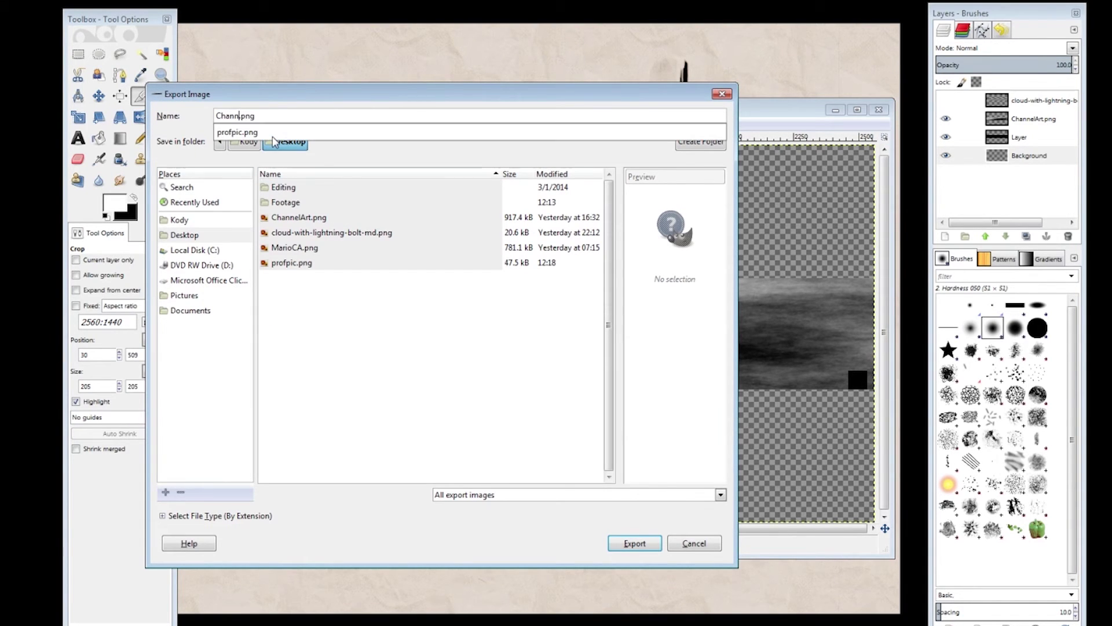
{"action": "type", "text": "elArt2"}
{"action": "key", "text": "Return"}
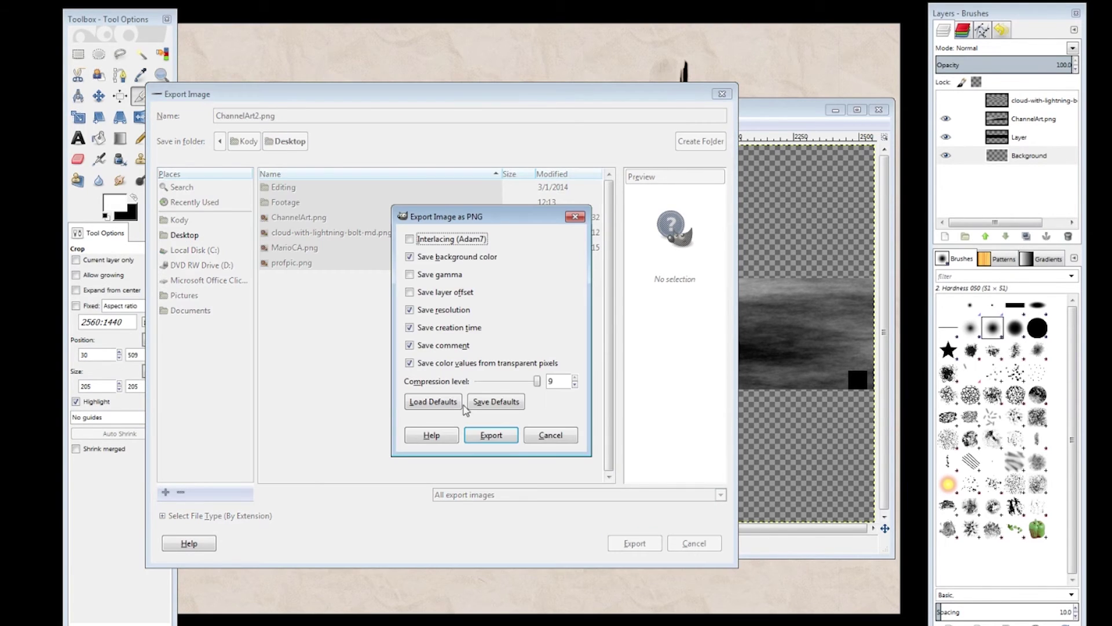
{"action": "left_click", "coordinate": [491, 434]}
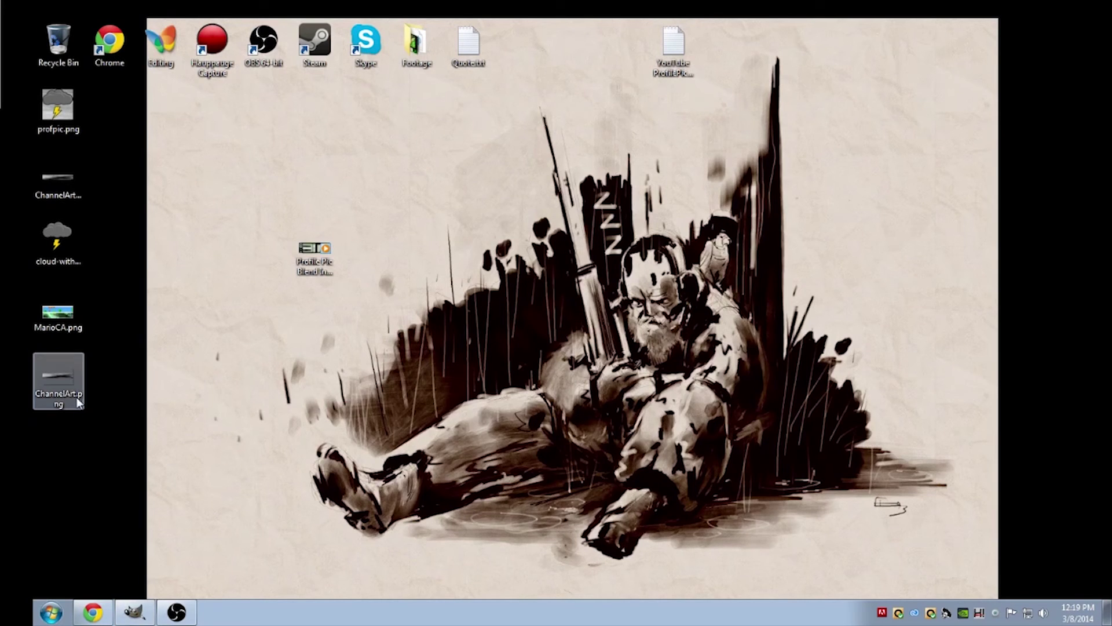
{"action": "double_click", "coordinate": [65, 390]}
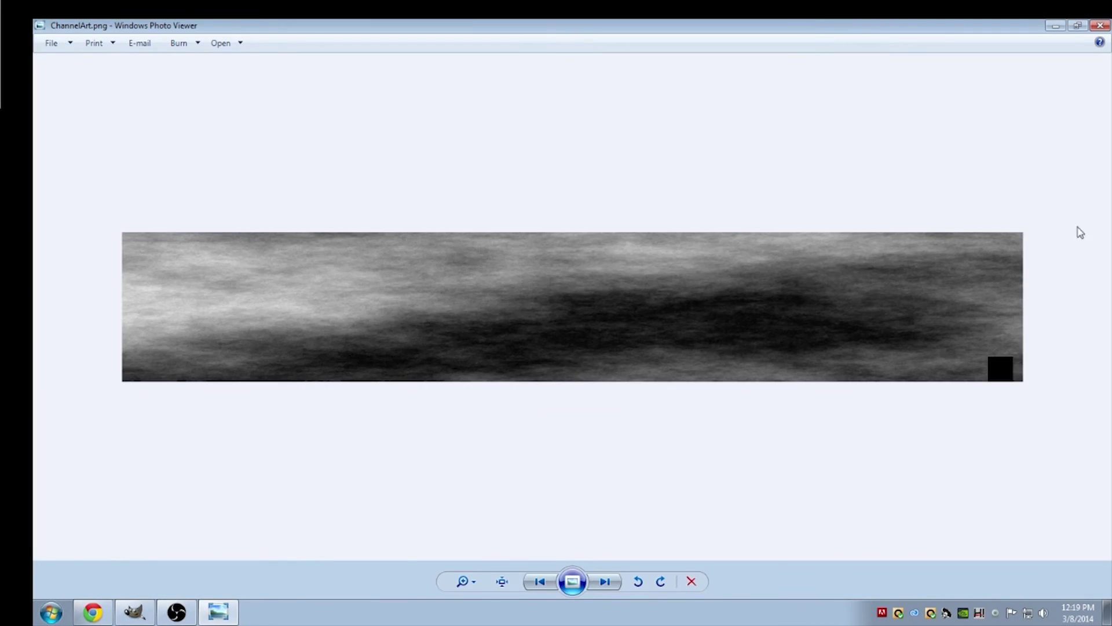
{"action": "left_click", "coordinate": [1100, 26]}
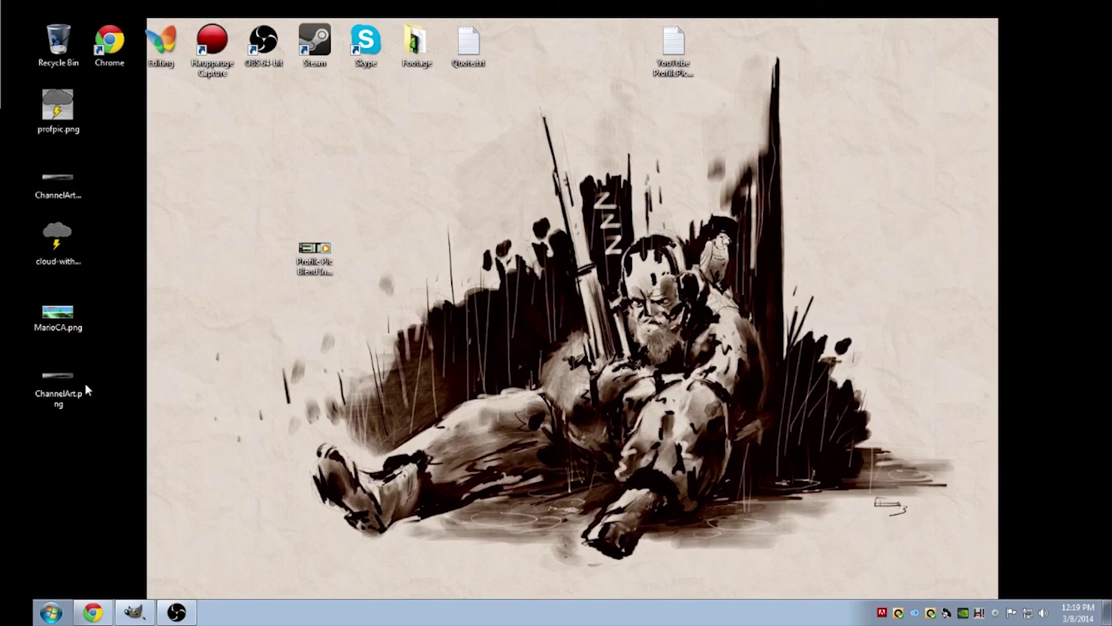
{"action": "right_click", "coordinate": [70, 387]}
{"action": "left_click", "coordinate": [107, 374]}
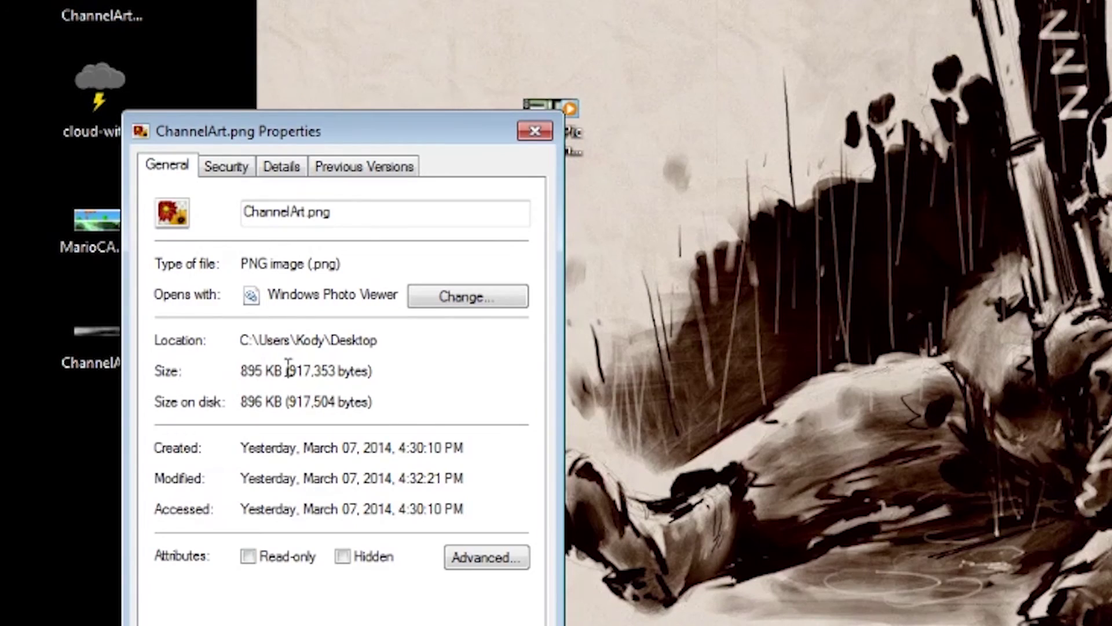
{"action": "left_click_drag", "start_coordinate": [163, 398], "coordinate": [135, 398]}
{"action": "left_click", "coordinate": [316, 376]}
{"action": "left_click", "coordinate": [534, 131]}
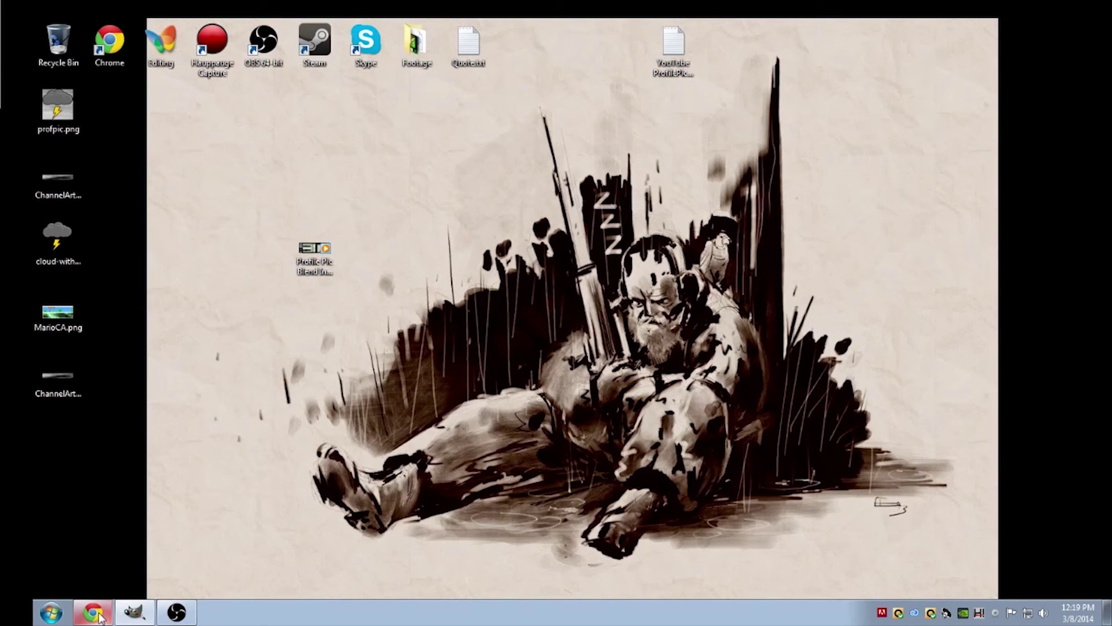
Upload profpic.png from the Desktop to Google+ as a new photo.
{"action": "left_click", "coordinate": [94, 613]}
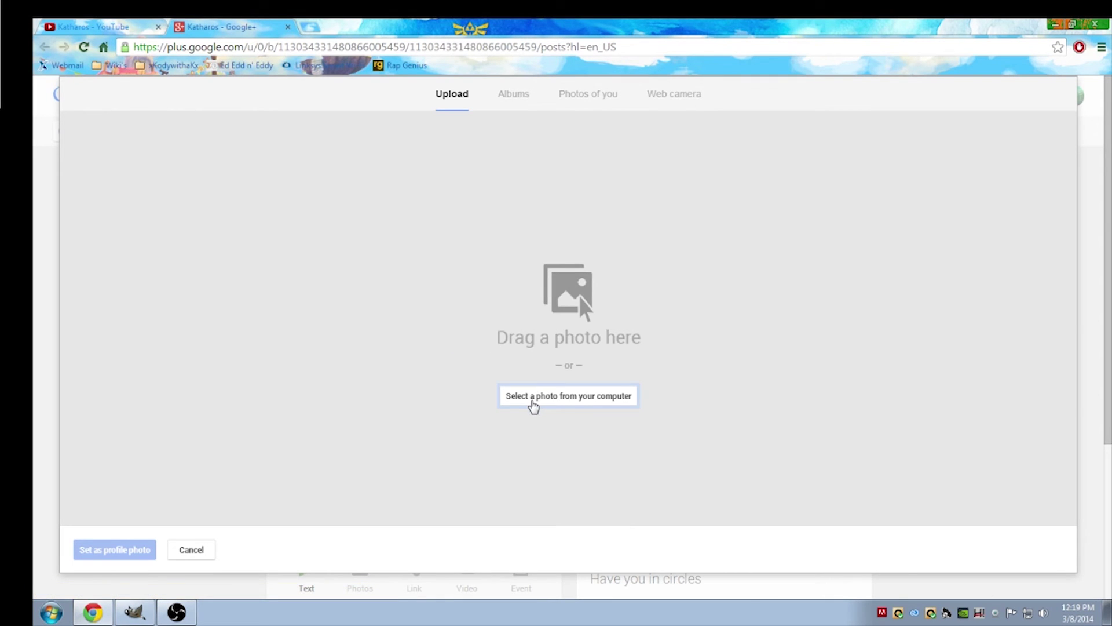
{"action": "left_click", "coordinate": [532, 398]}
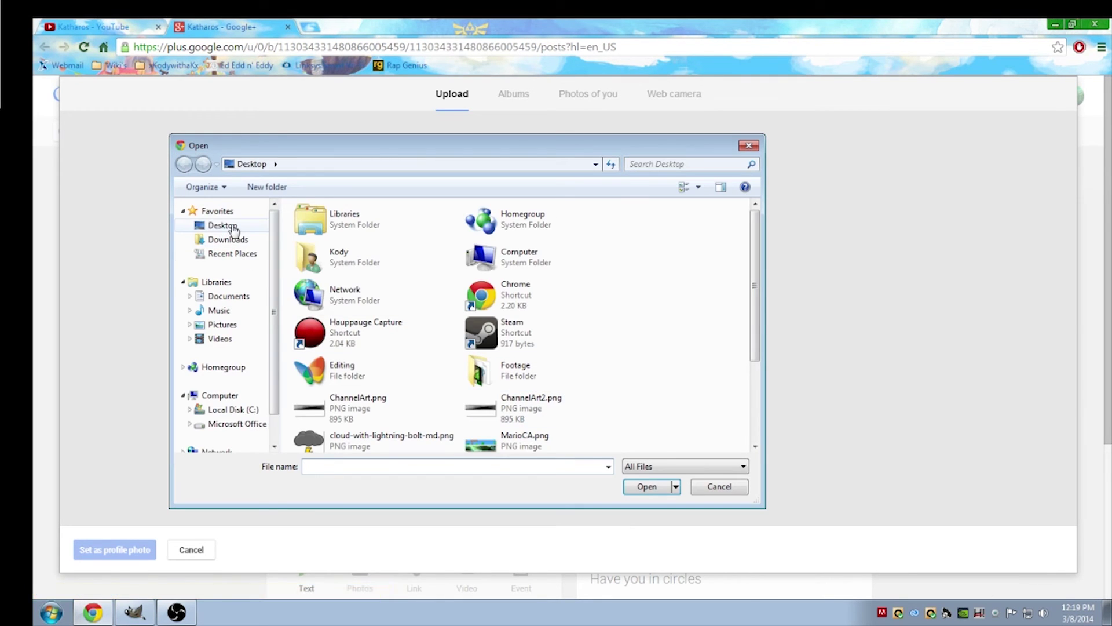
{"action": "left_click", "coordinate": [235, 225]}
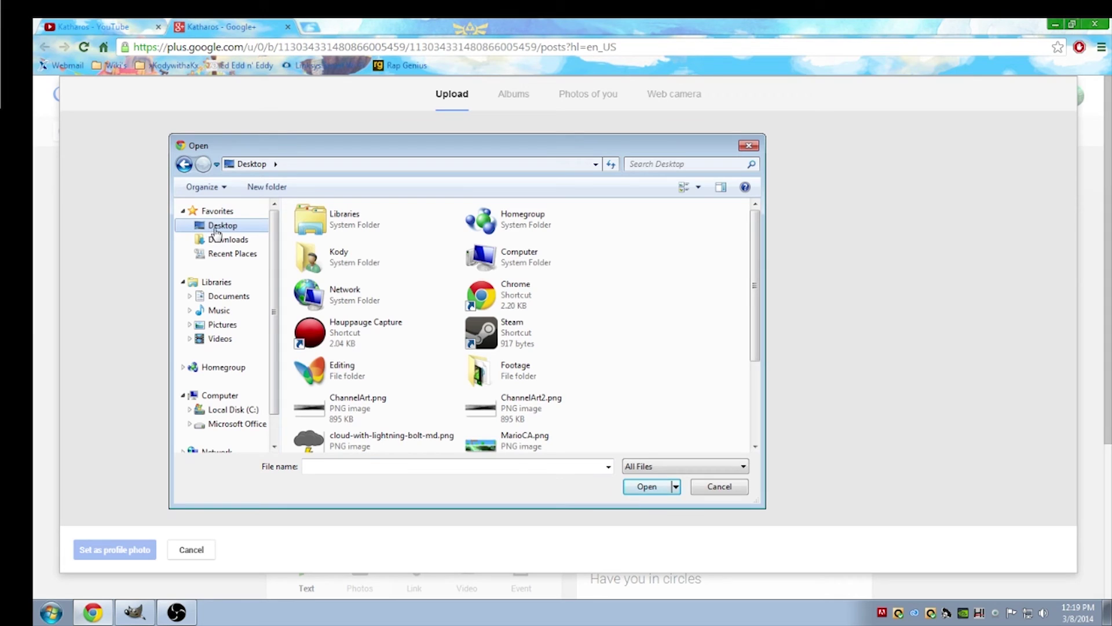
{"action": "scroll", "coordinate": [726, 387], "scroll_direction": "down", "scroll_amount": 3}
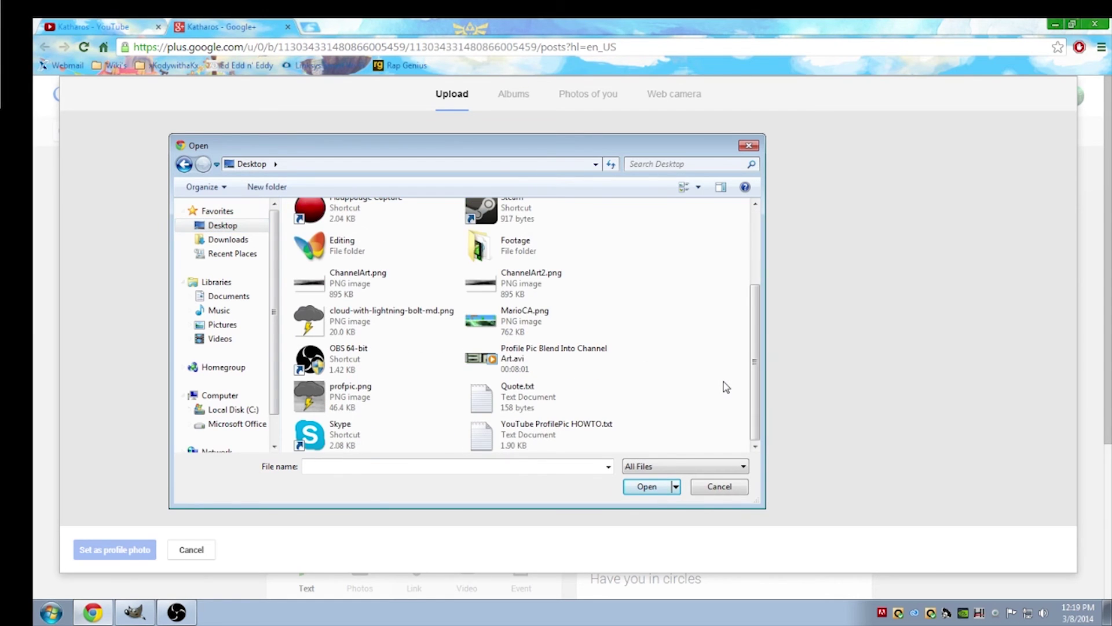
{"action": "left_click", "coordinate": [396, 406]}
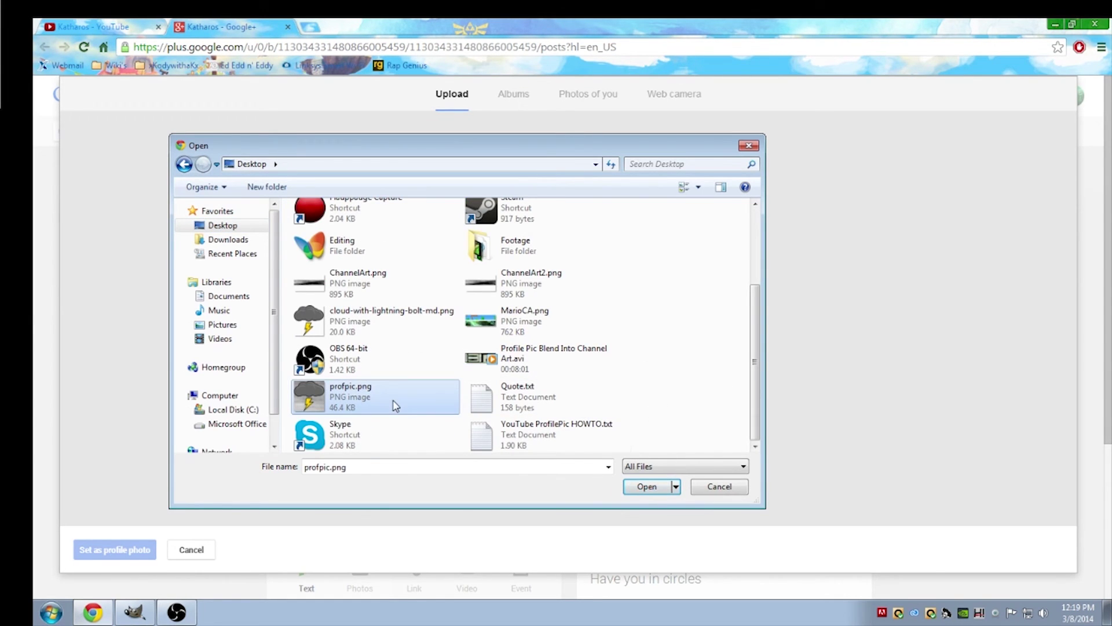
{"action": "left_click", "coordinate": [646, 487]}
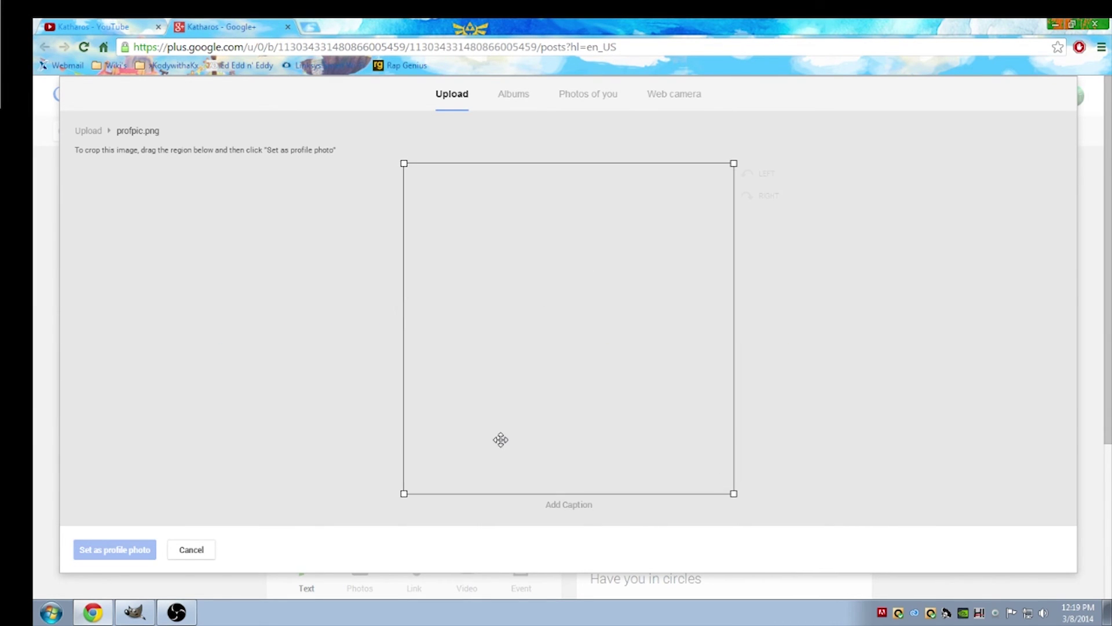
Set profpic.png as the profile photo and cancel the share post.
{"action": "left_click", "coordinate": [118, 545]}
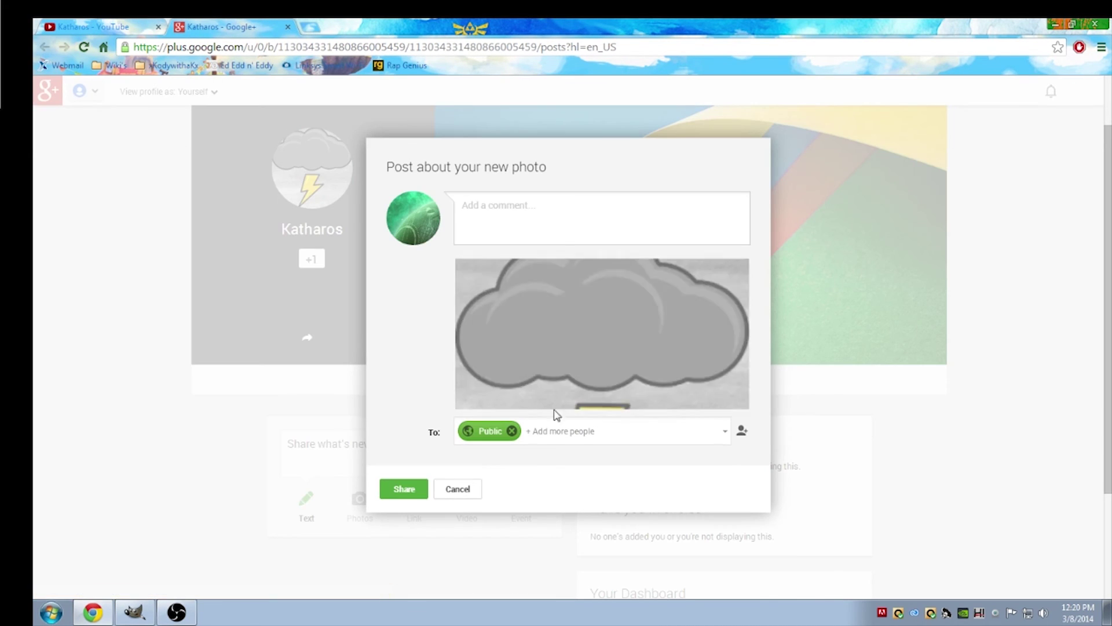
{"action": "left_click", "coordinate": [511, 431]}
{"action": "left_click", "coordinate": [457, 488]}
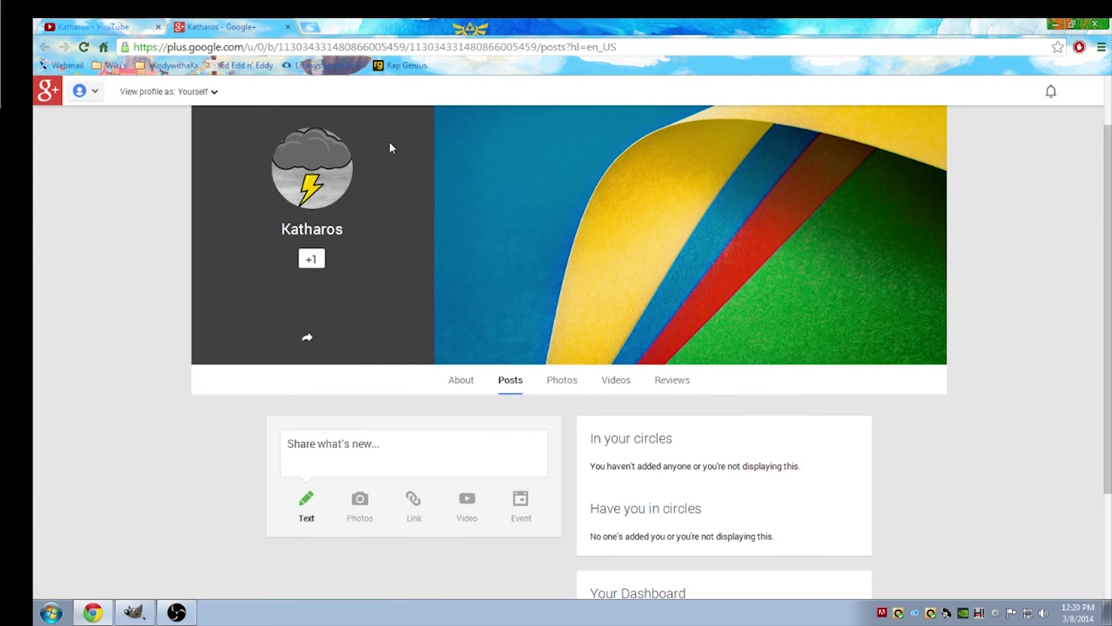
Close the Google+ tab, reload the YouTube channel and choose Edit channel art.
{"action": "left_click", "coordinate": [288, 26]}
{"action": "left_click", "coordinate": [84, 46]}
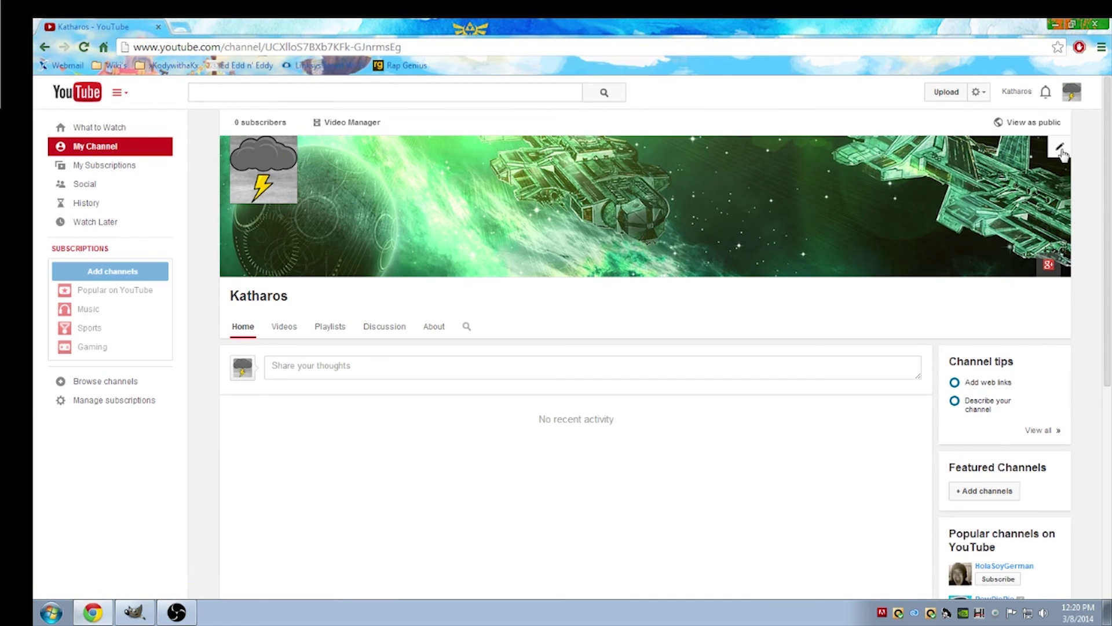
{"action": "left_click", "coordinate": [1060, 150]}
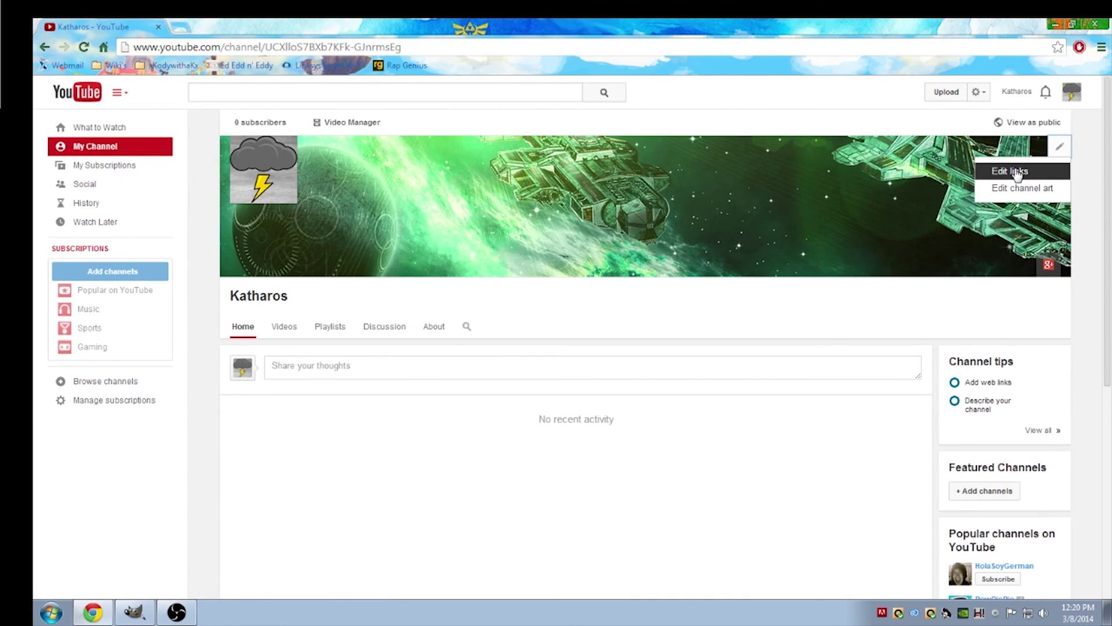
{"action": "left_click", "coordinate": [1016, 189]}
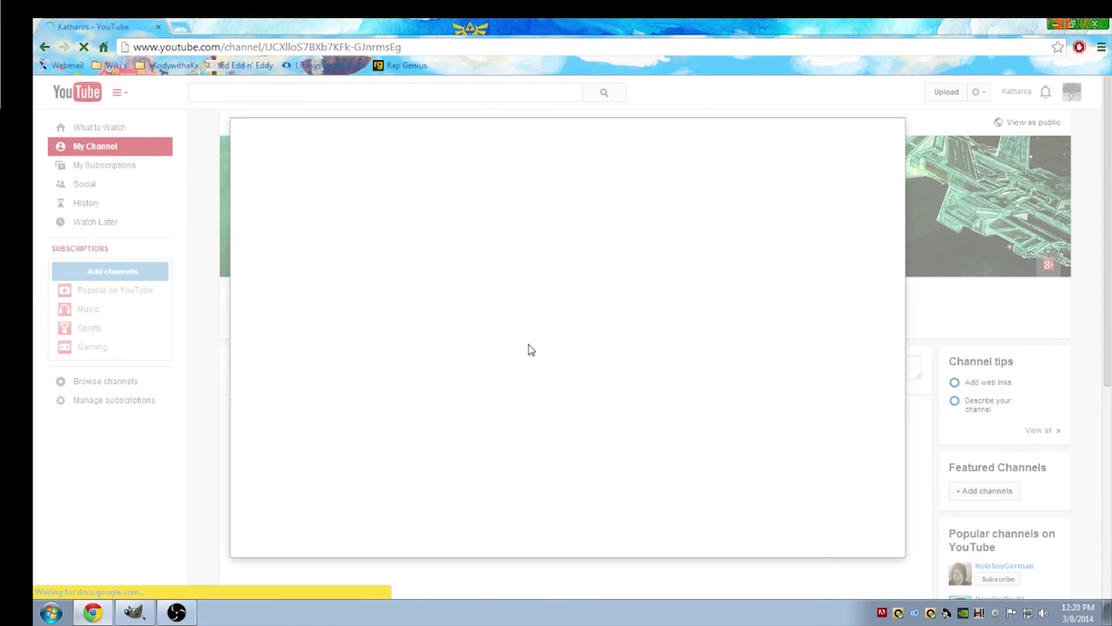
Upload ChannelArt2.png from the Desktop as channel art and confirm its crop.
{"action": "left_click", "coordinate": [621, 357]}
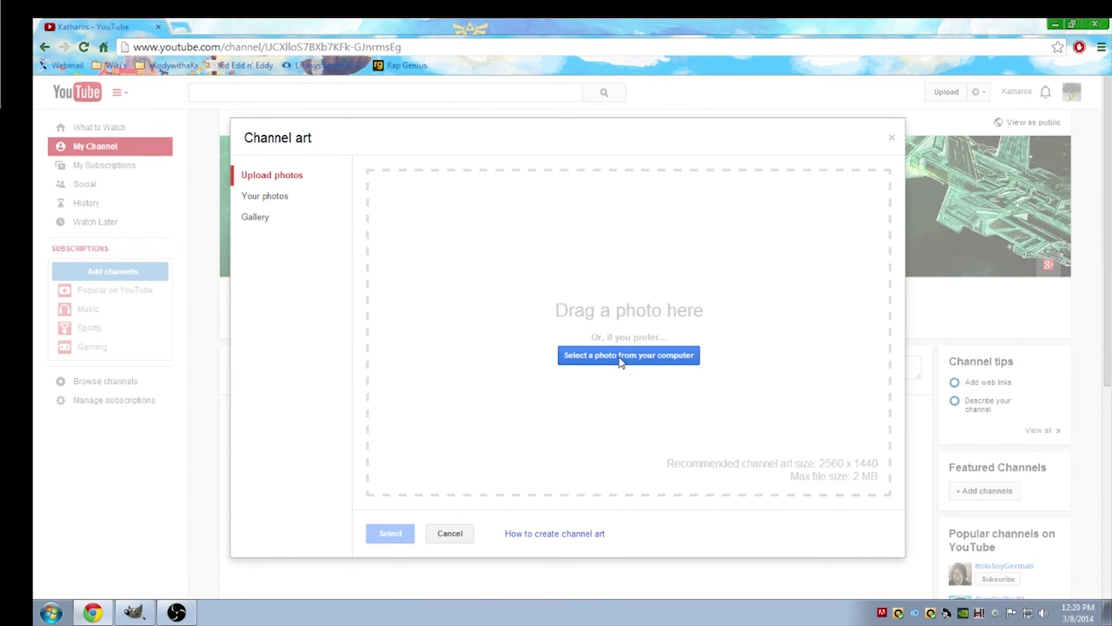
{"action": "scroll", "coordinate": [643, 385], "scroll_direction": "down", "scroll_amount": 3}
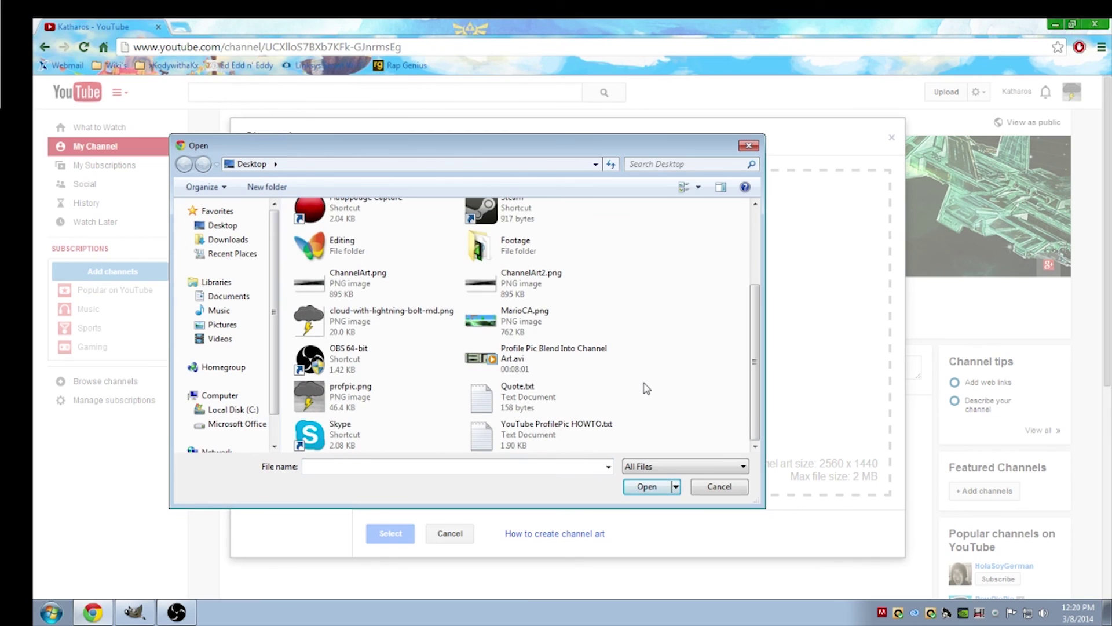
{"action": "left_click", "coordinate": [567, 295]}
{"action": "left_click", "coordinate": [662, 489]}
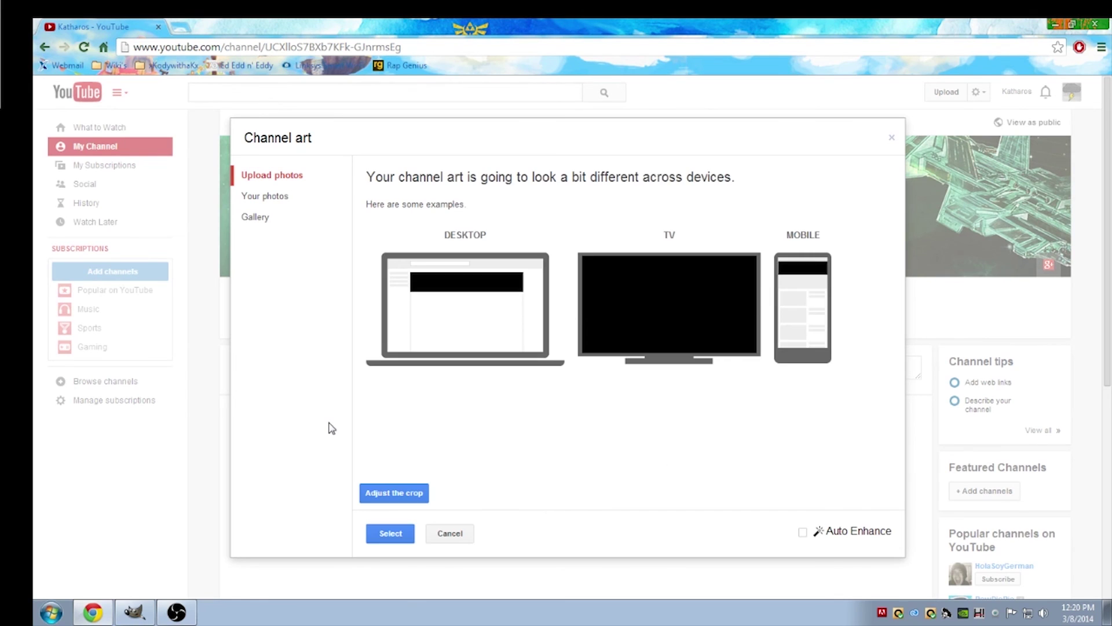
{"action": "left_click", "coordinate": [372, 497]}
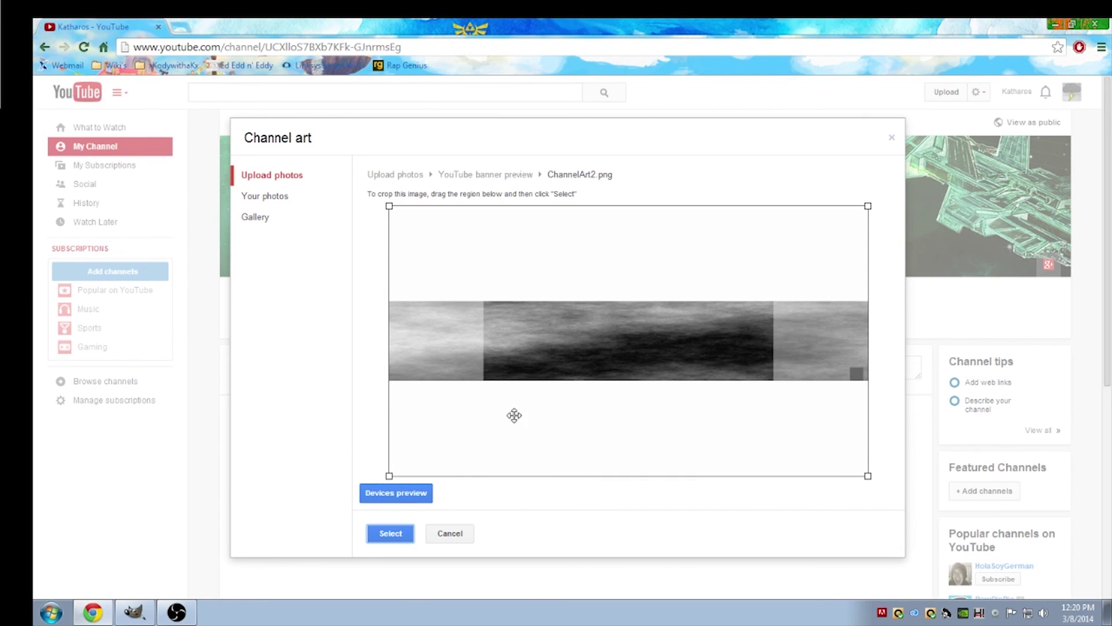
{"action": "left_click", "coordinate": [400, 535]}
Apply the cropped ChannelArt2.png as the channel banner.
{"action": "left_click", "coordinate": [394, 538]}
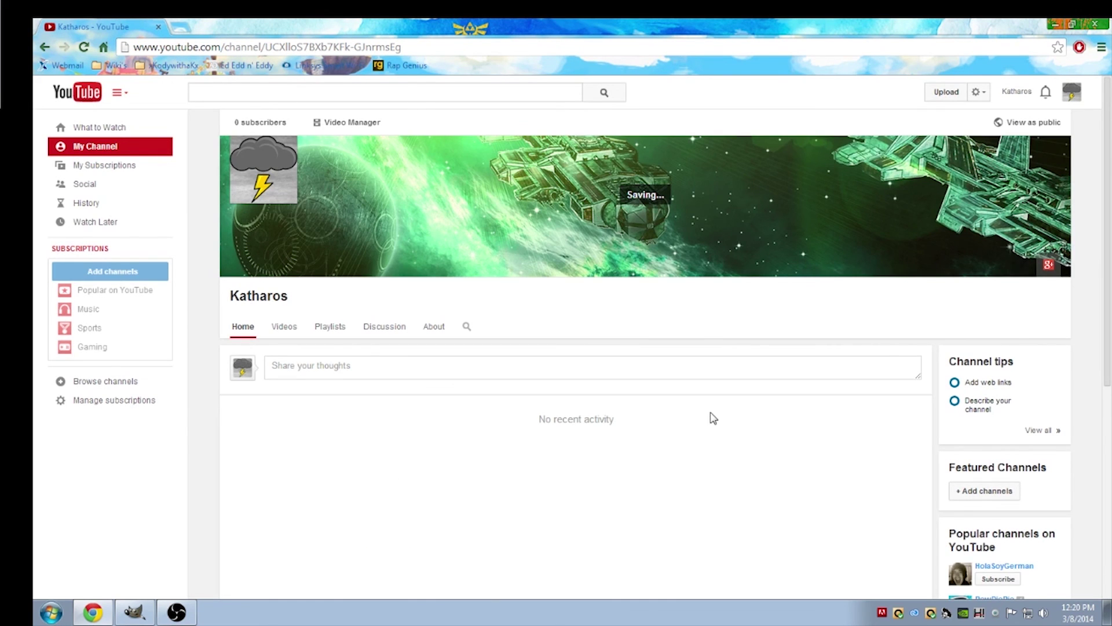